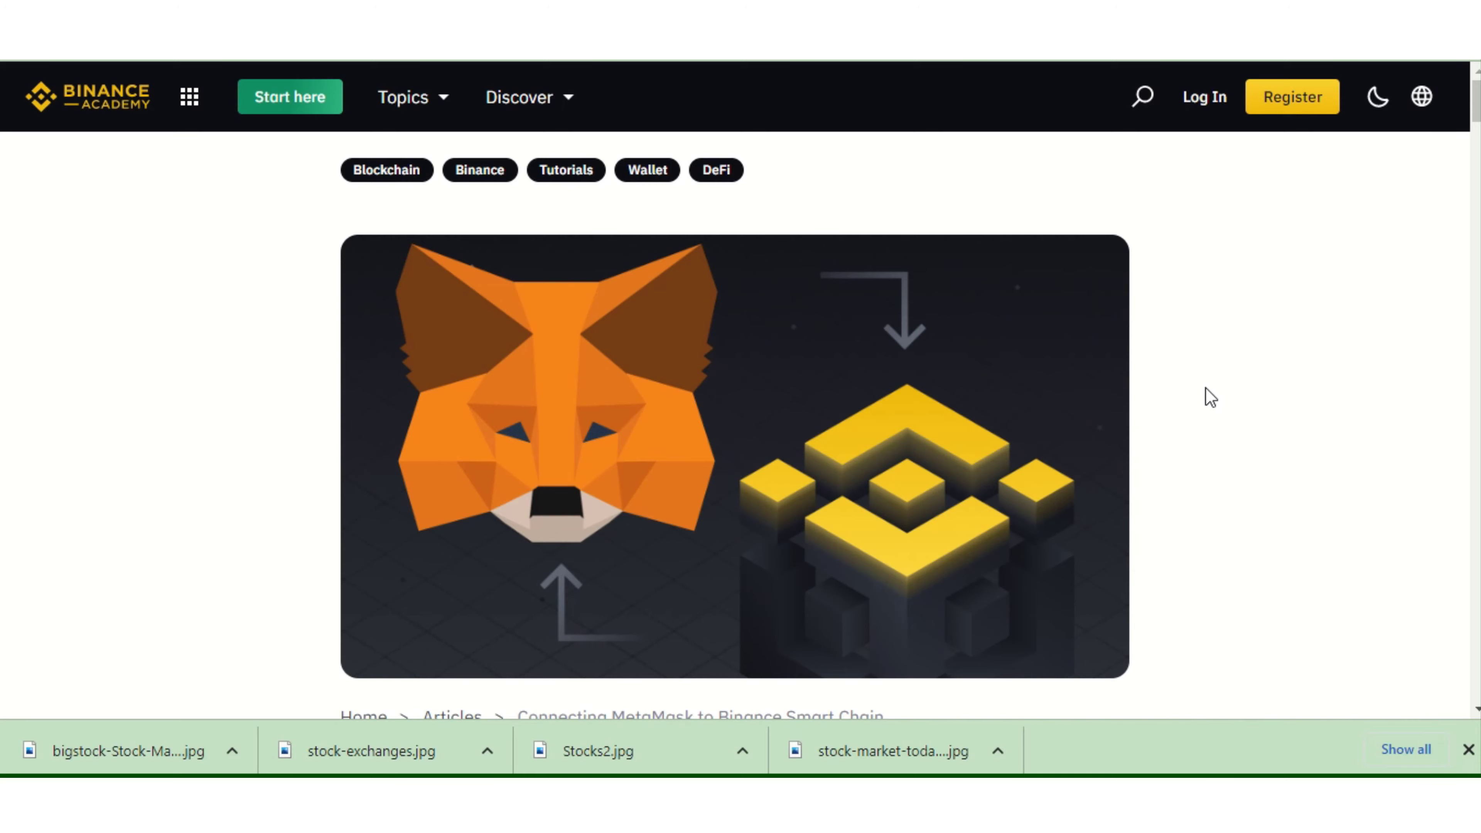
# Read the introduction and MetaMask installation section of the Connecting MetaMask to Binance Smart Chain article
pyautogui.scroll(-5, 1210, 397)
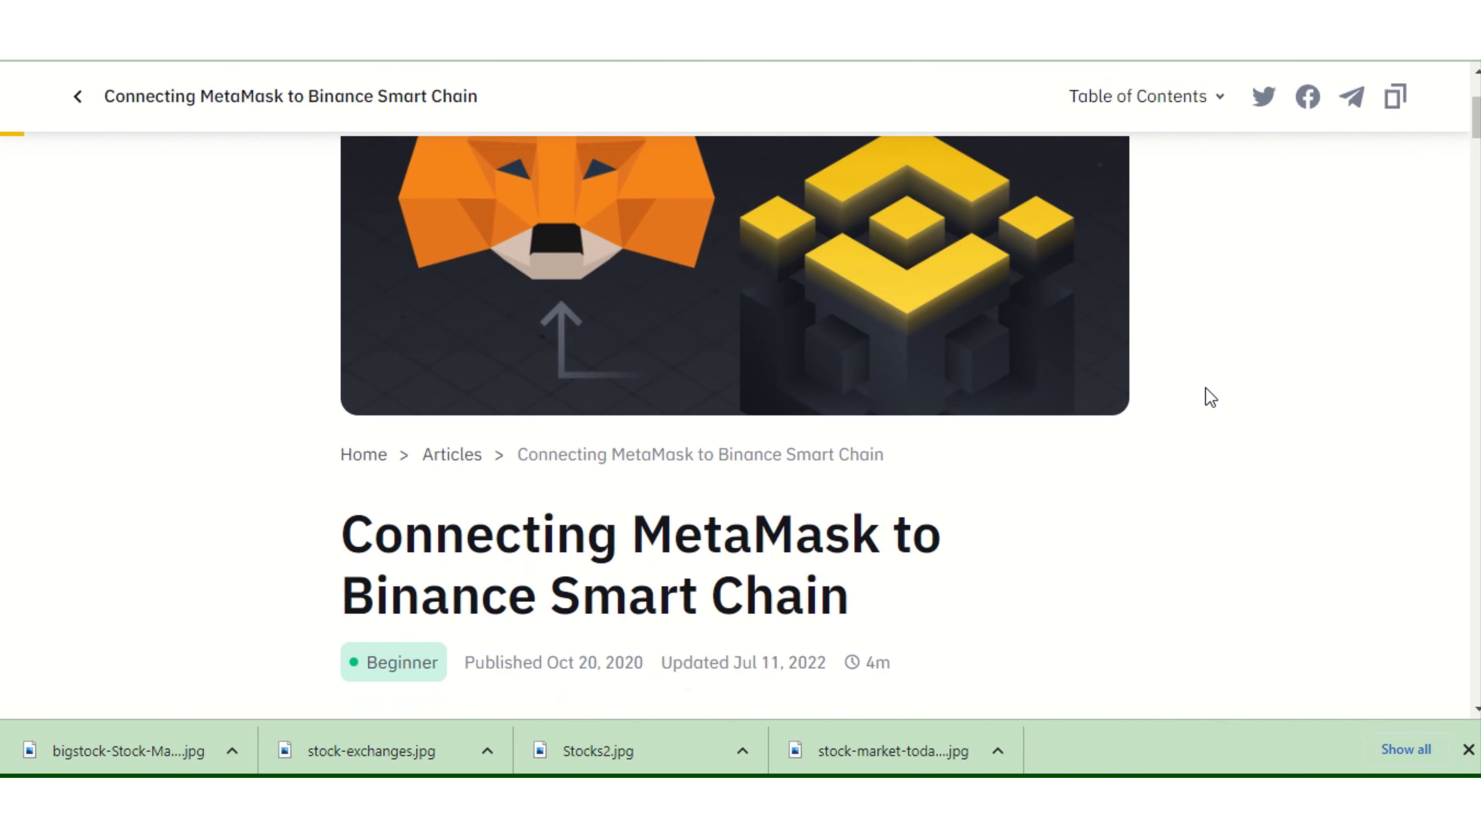
pyautogui.scroll(-1, 1211, 397)
pyautogui.scroll(-3, 1210, 397)
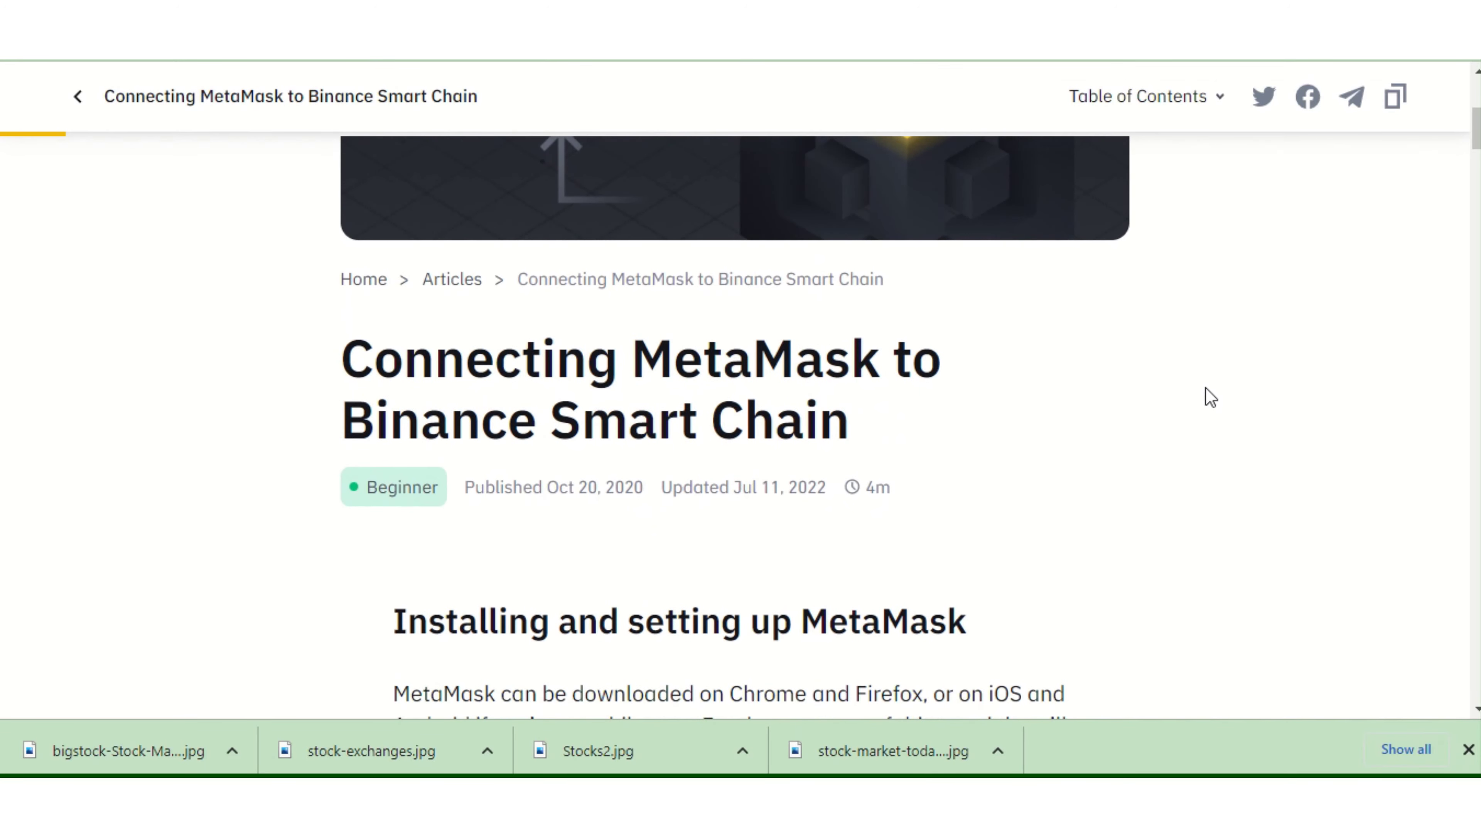
pyautogui.scroll(-2, 1210, 397)
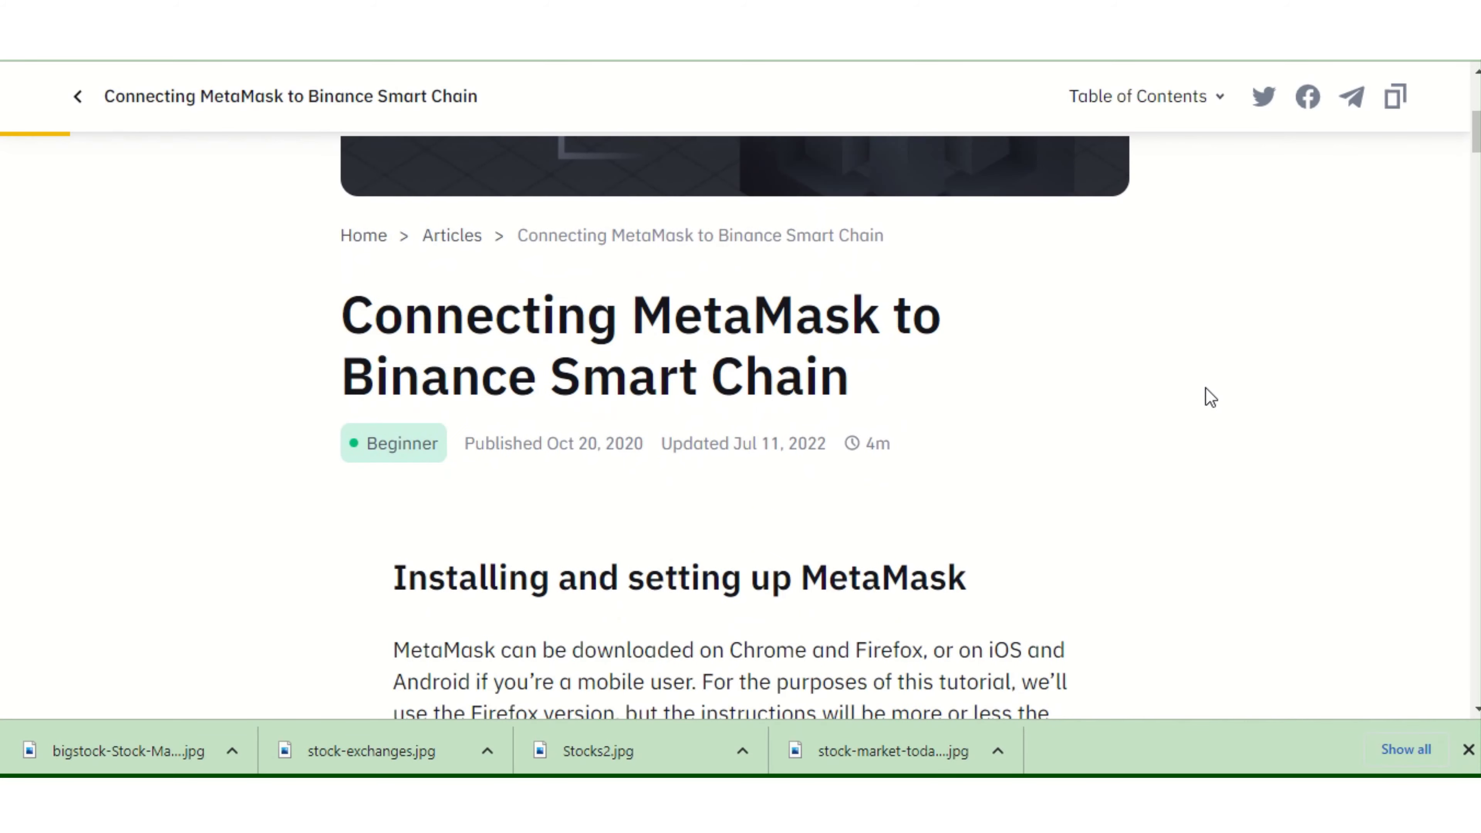
pyautogui.scroll(-7, 1210, 397)
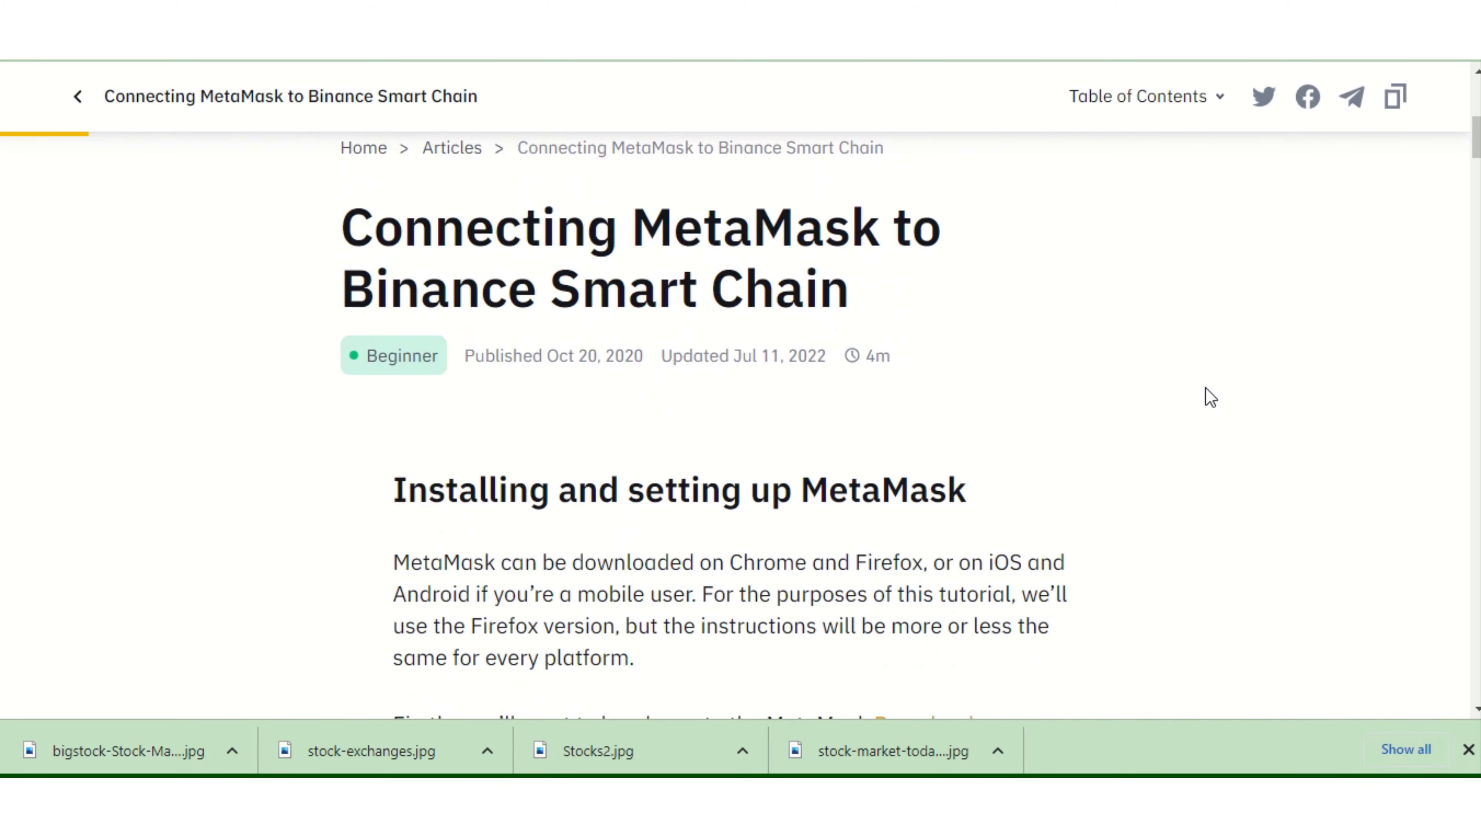
pyautogui.scroll(-7, 1210, 397)
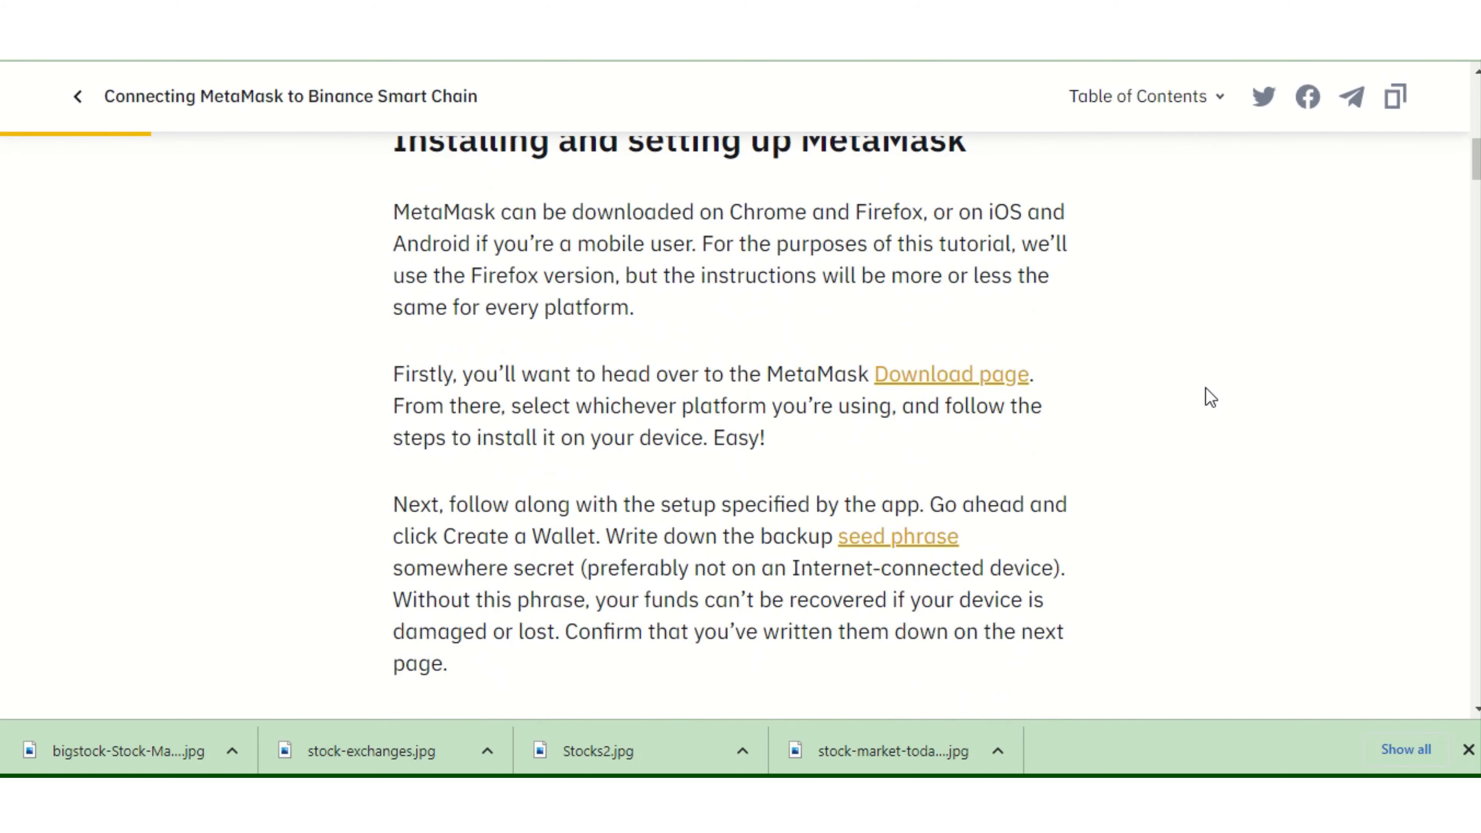
pyautogui.scroll(-4, 1210, 397)
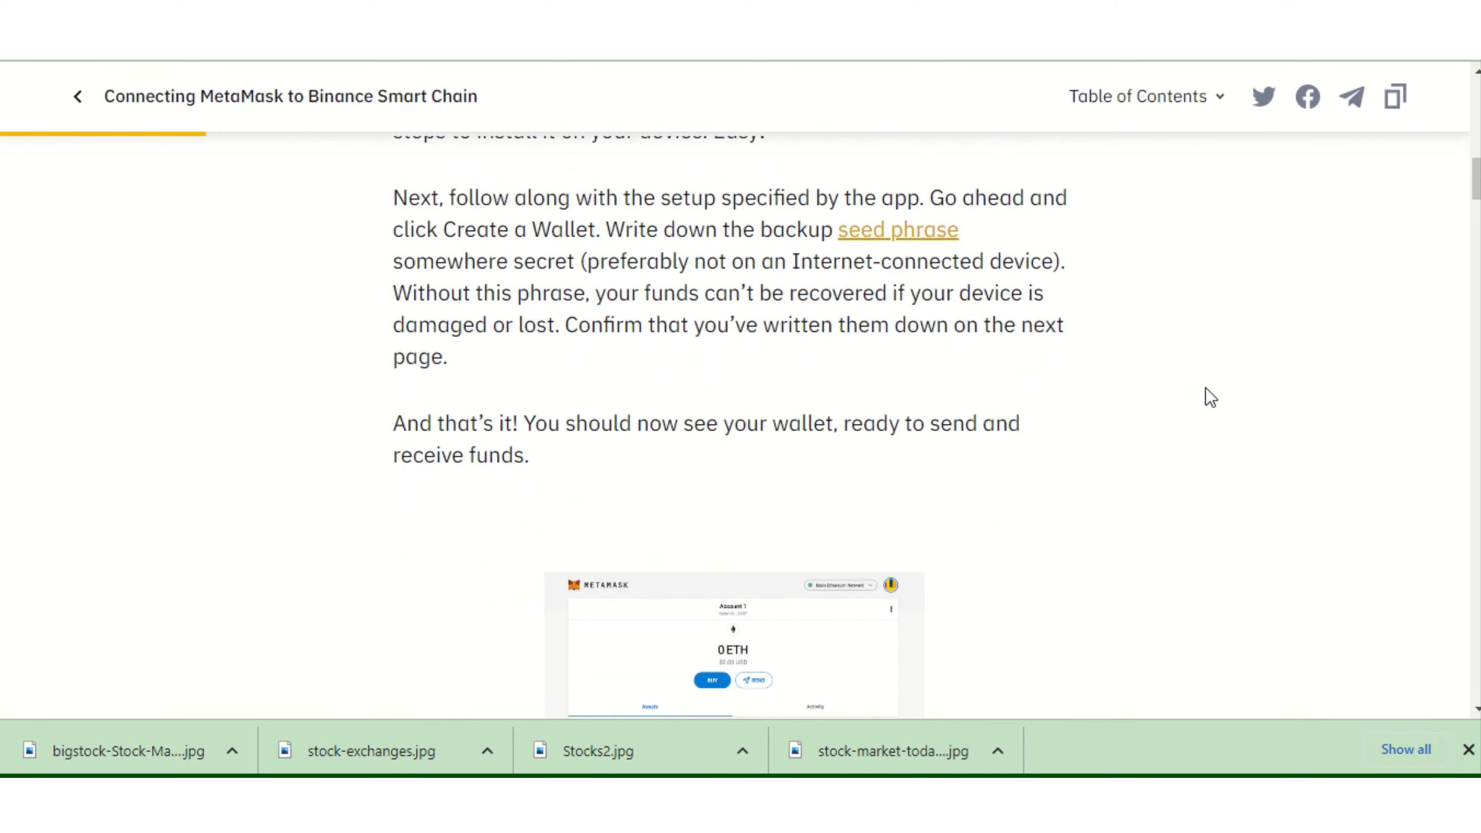
pyautogui.scroll(15, 1211, 397)
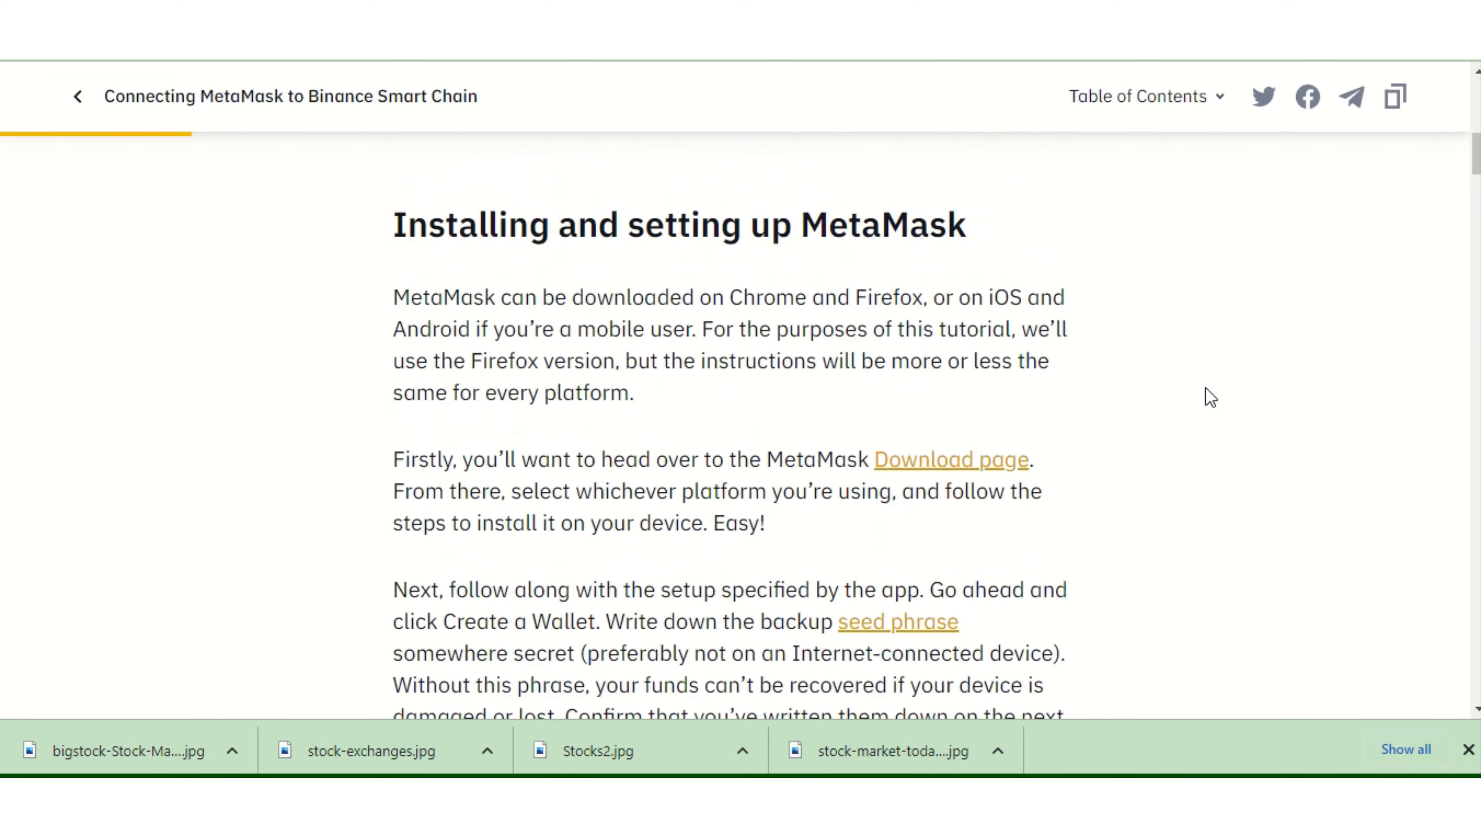
pyautogui.scroll(5, 1210, 397)
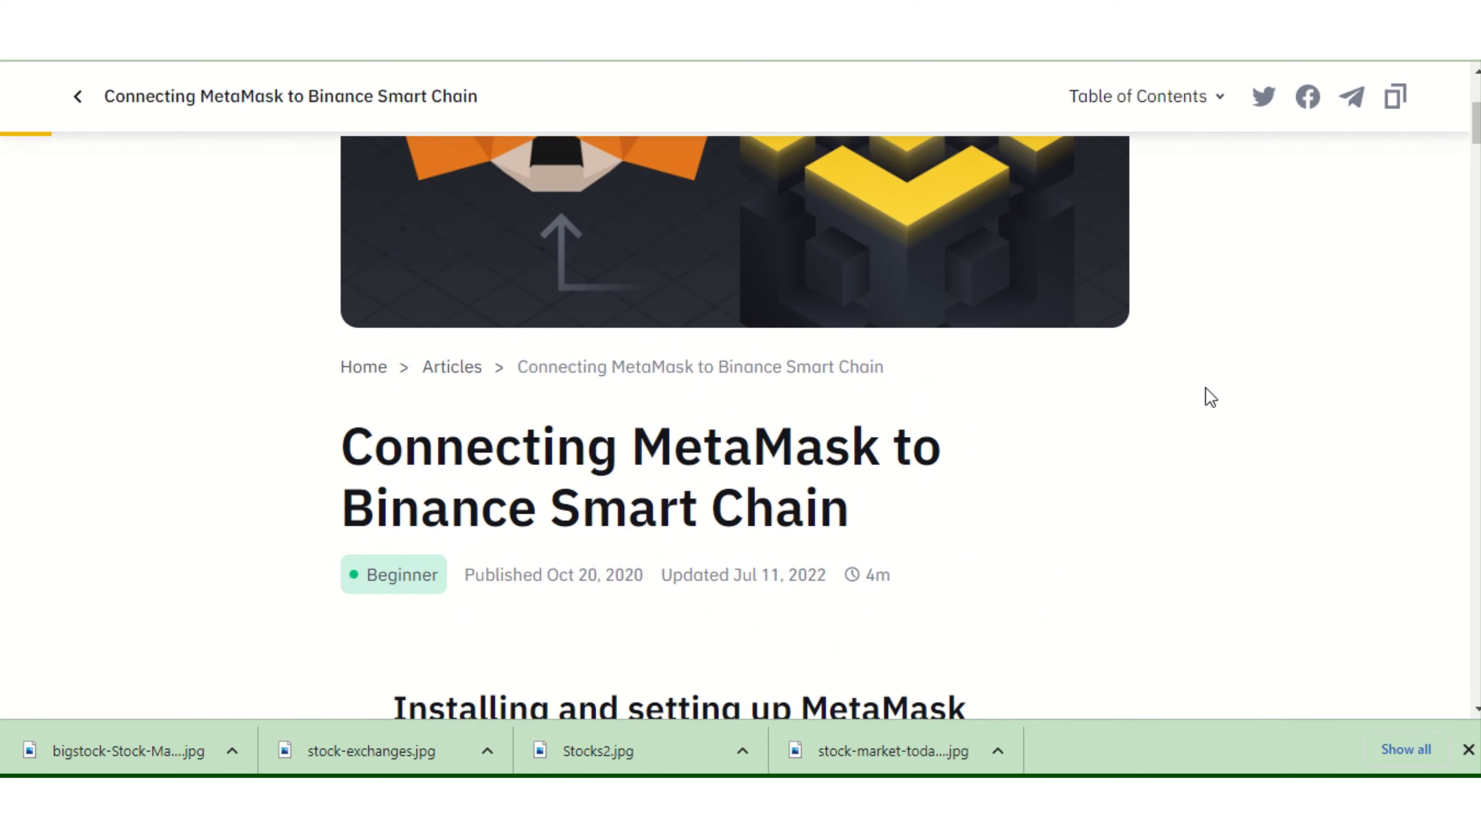
pyautogui.scroll(2, 1211, 397)
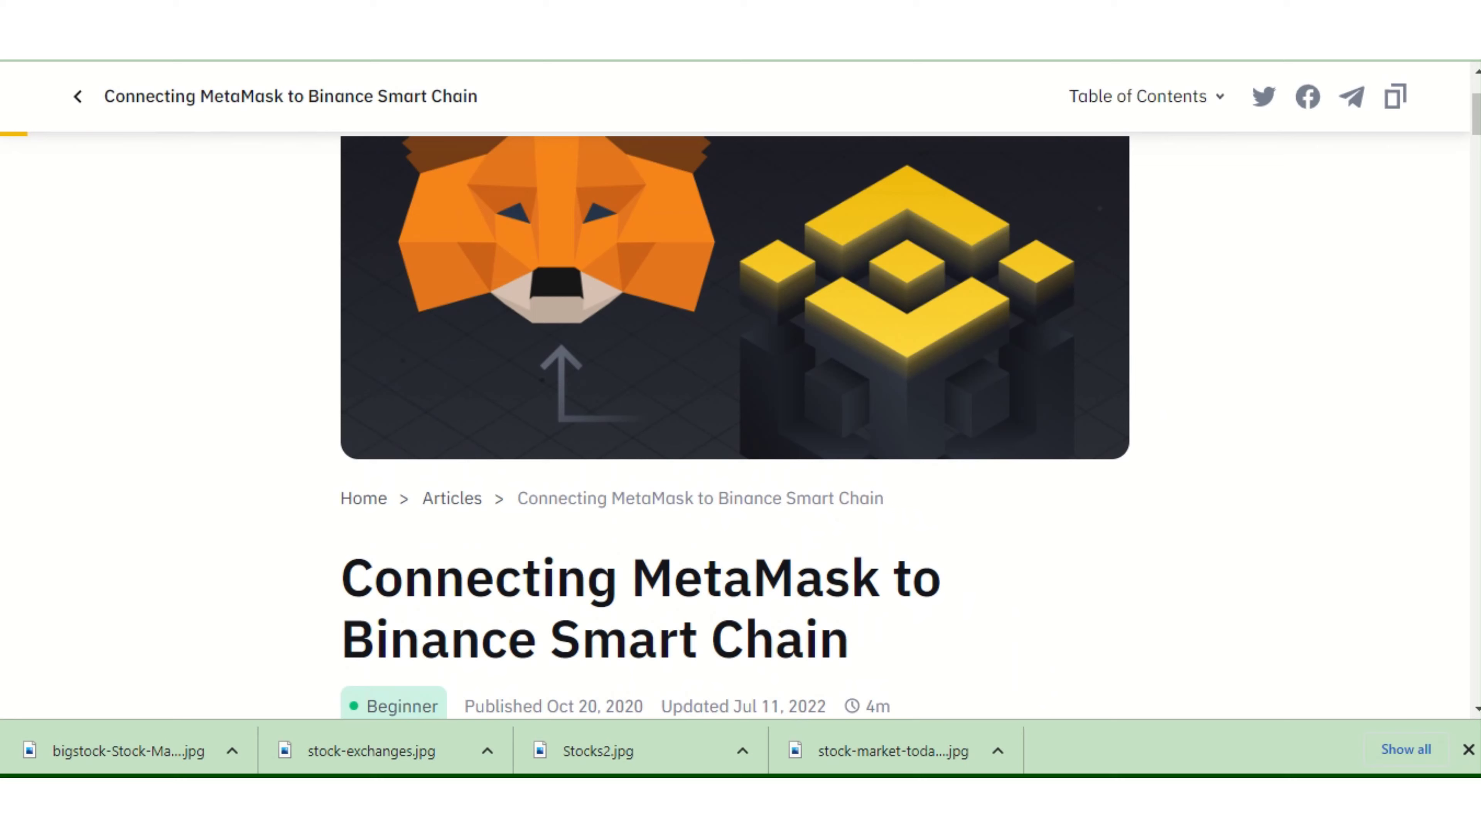
# Open the MetaMask wallet from the browser extensions and expand it to the full-page view
pyautogui.moveTo(671, 61)
pyautogui.click(1303, 61)
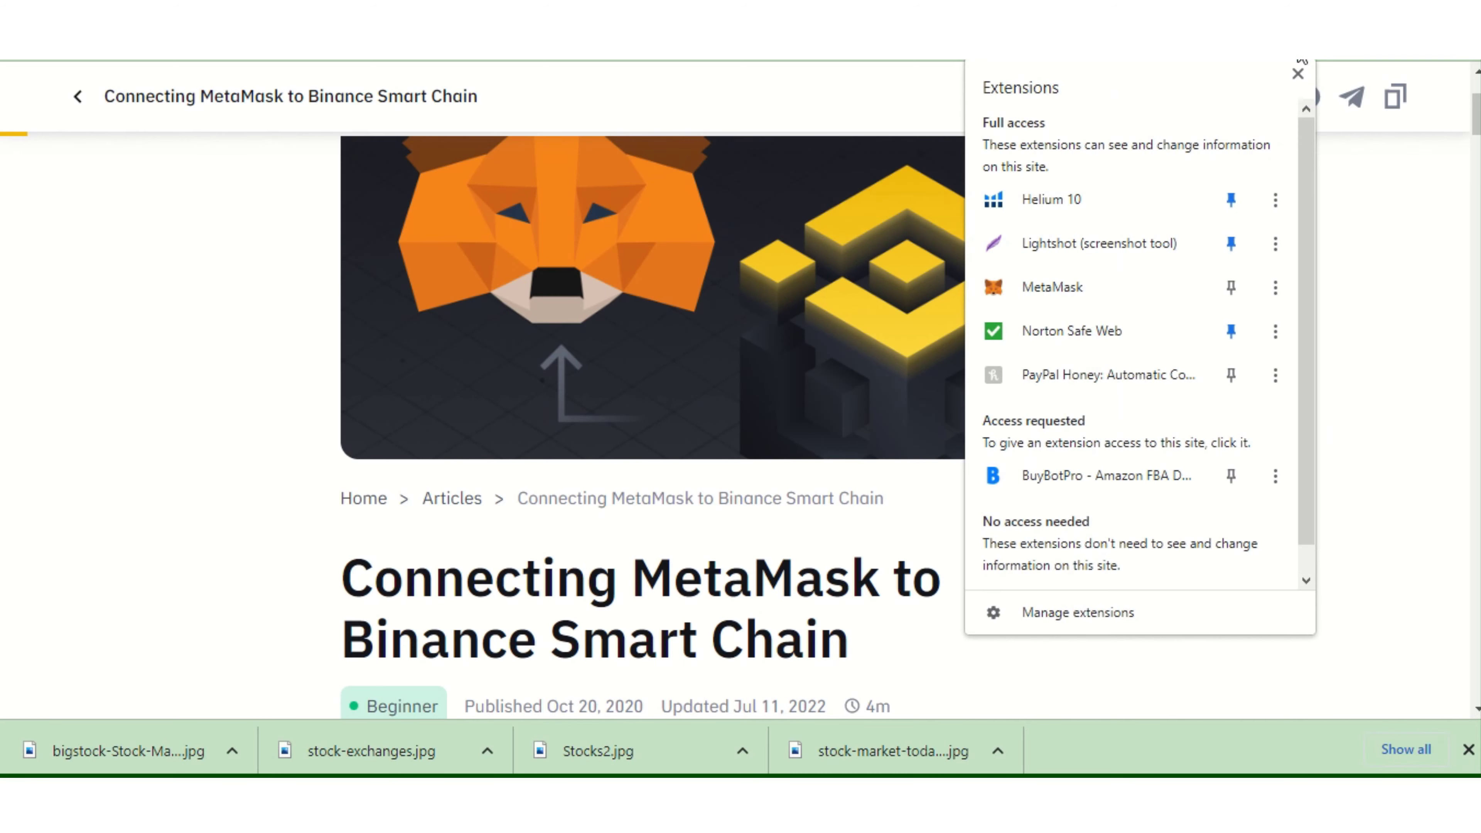
pyautogui.click(1065, 281)
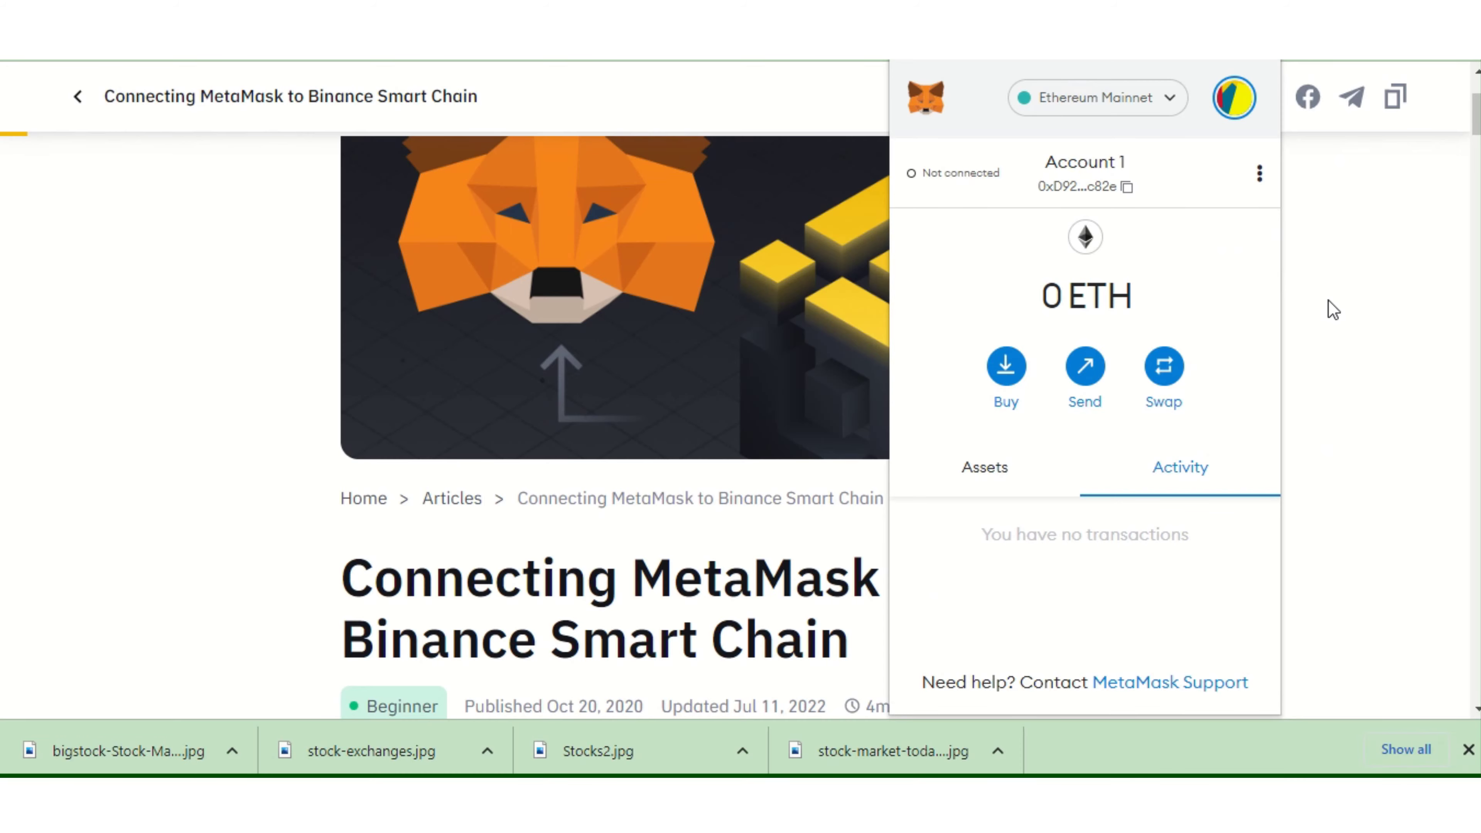
pyautogui.moveTo(1329, 301); pyautogui.dragTo(1310, 59)
pyautogui.click(1302, 38)
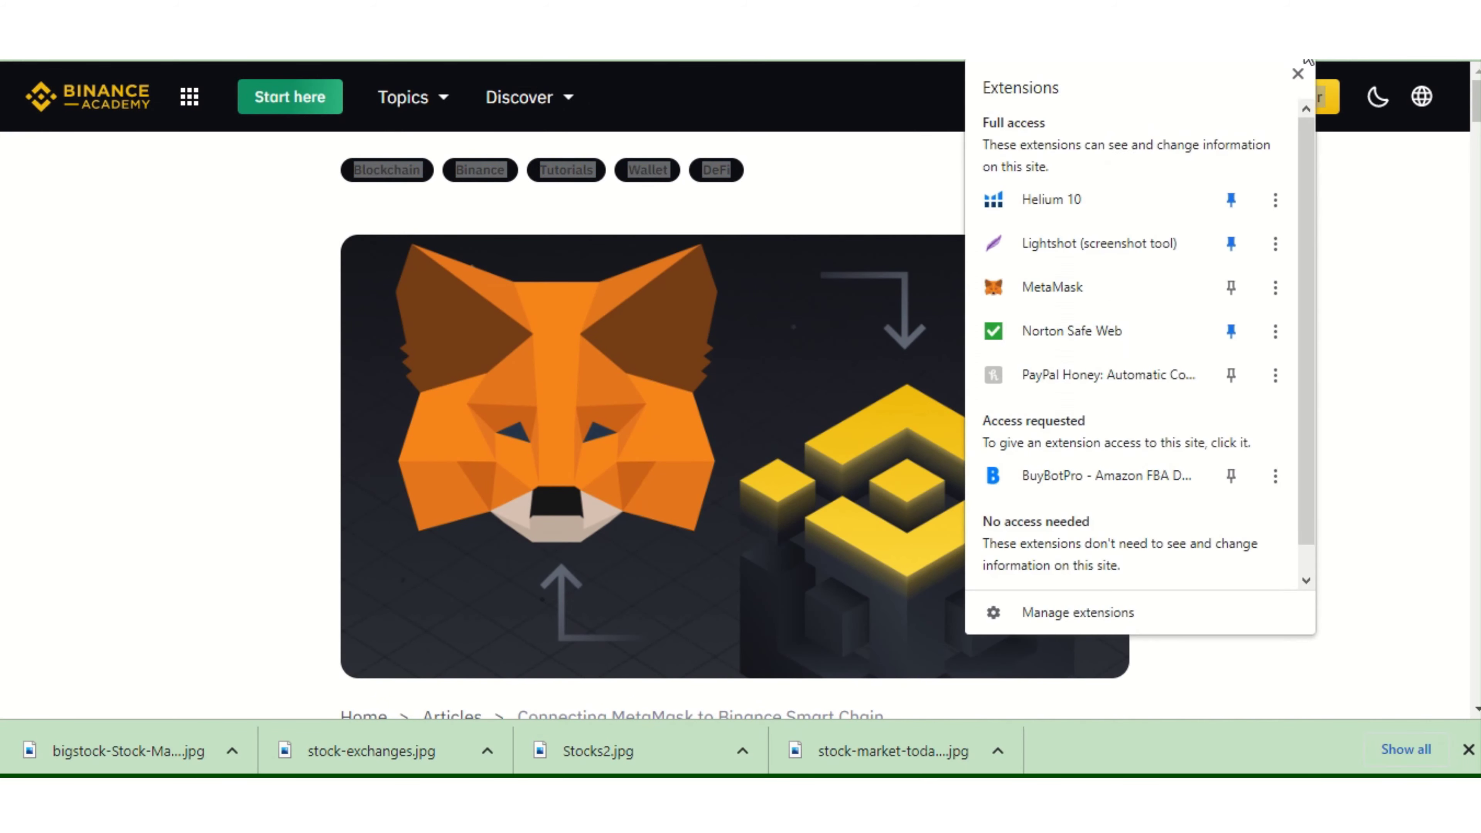
pyautogui.click(1070, 287)
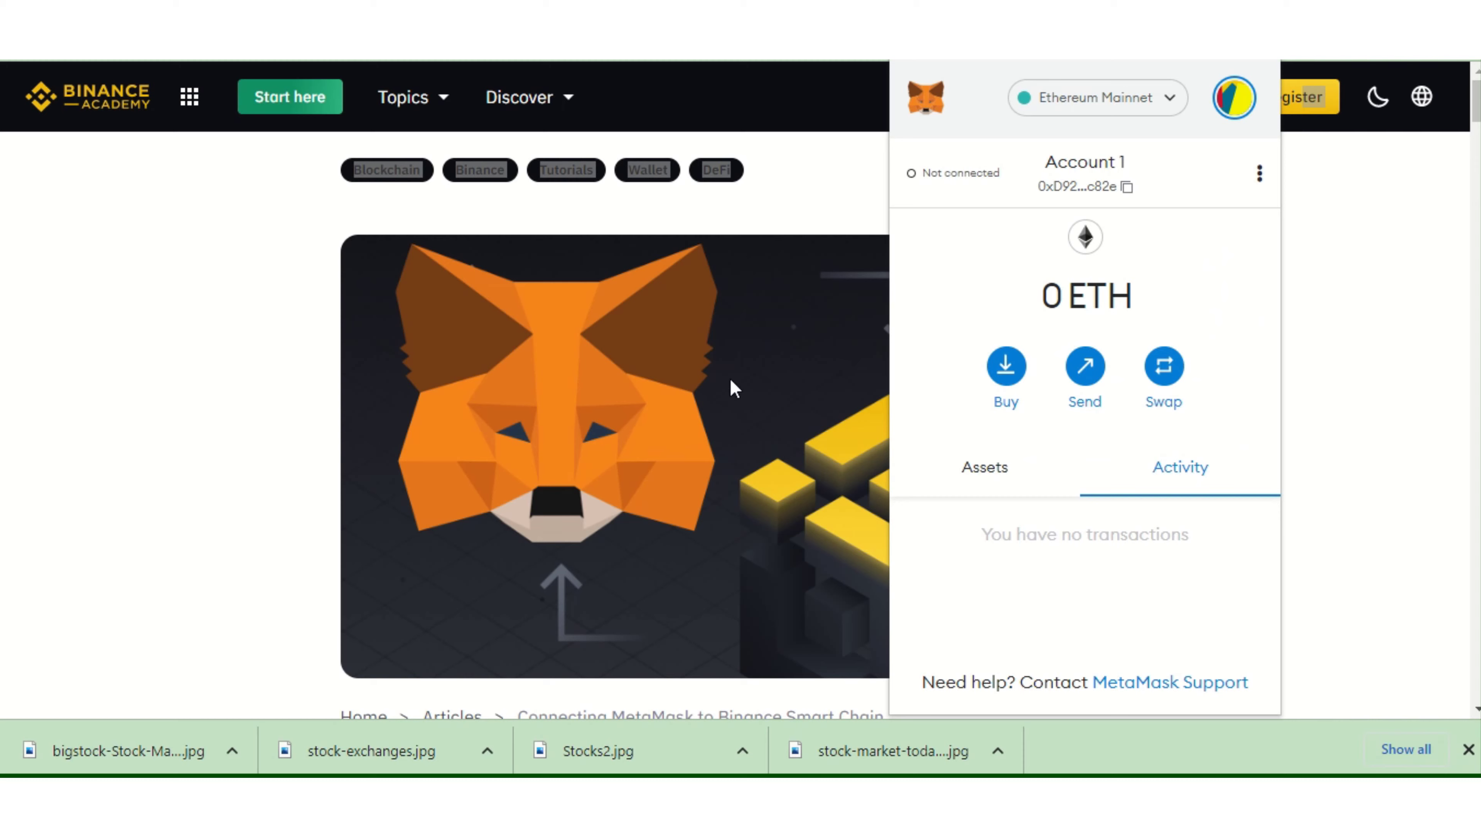
pyautogui.moveTo(619, 60)
pyautogui.click(1260, 175)
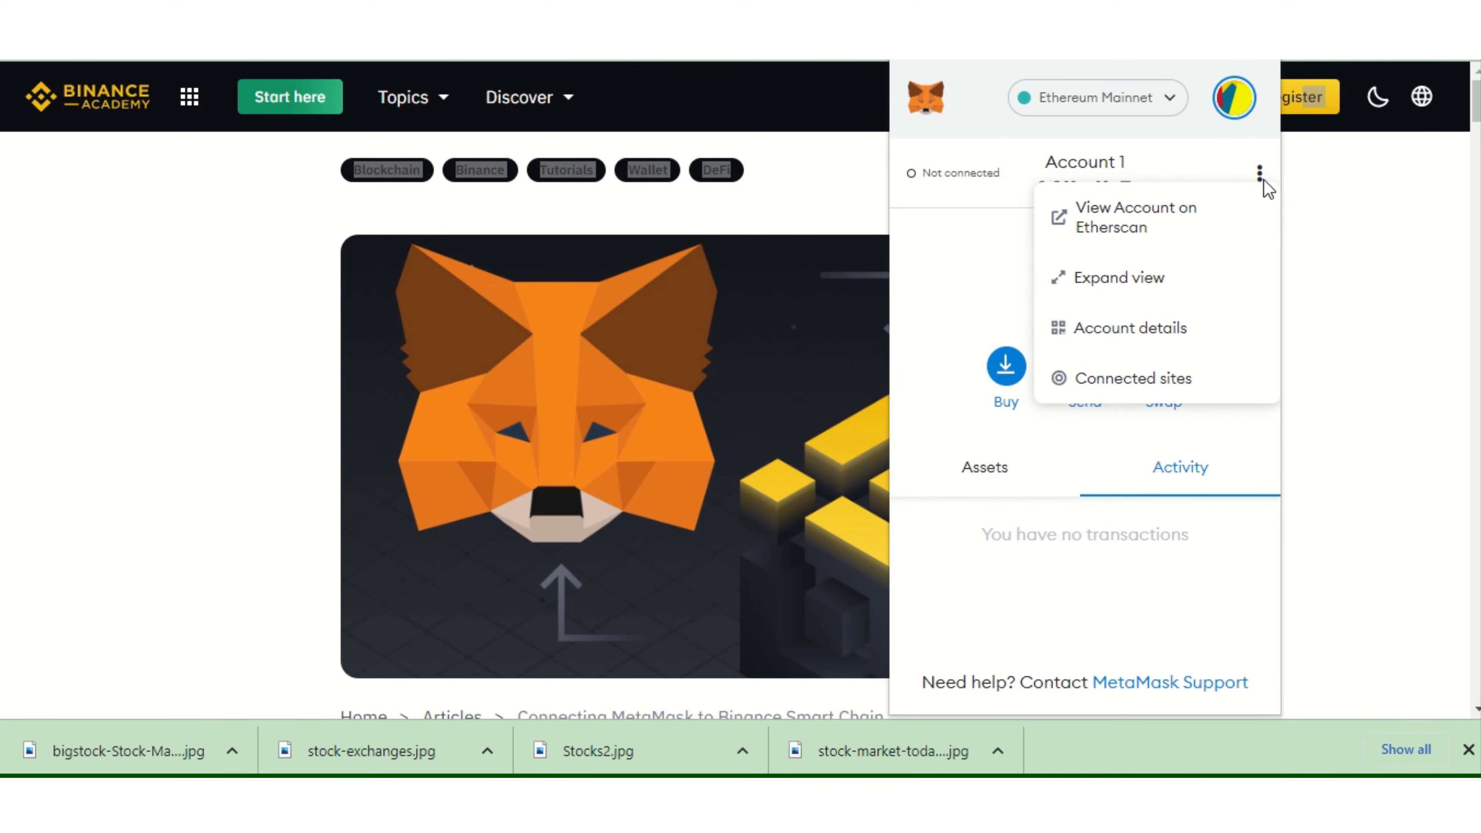
pyautogui.click(1129, 284)
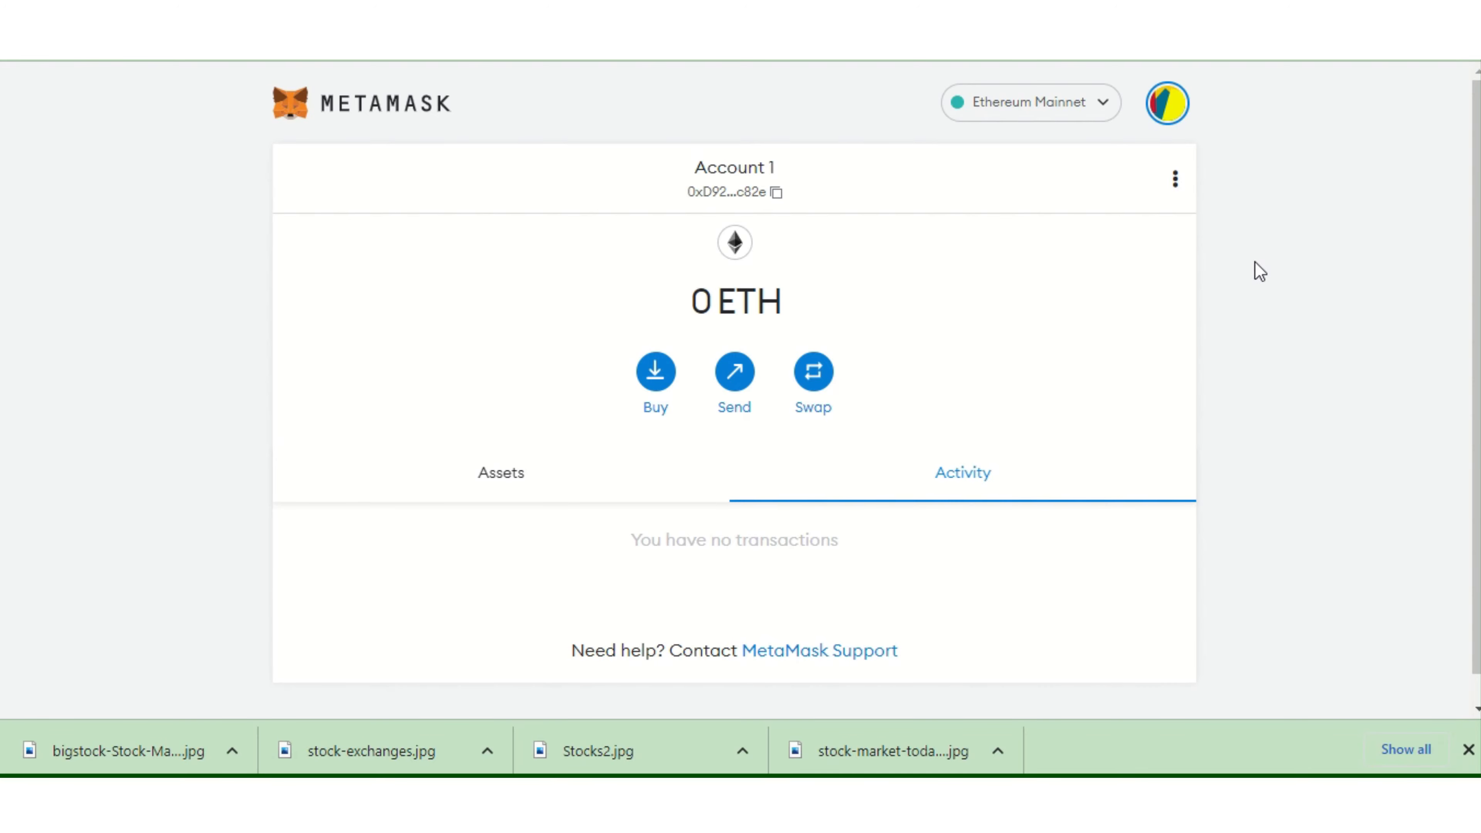
pyautogui.click(1169, 117)
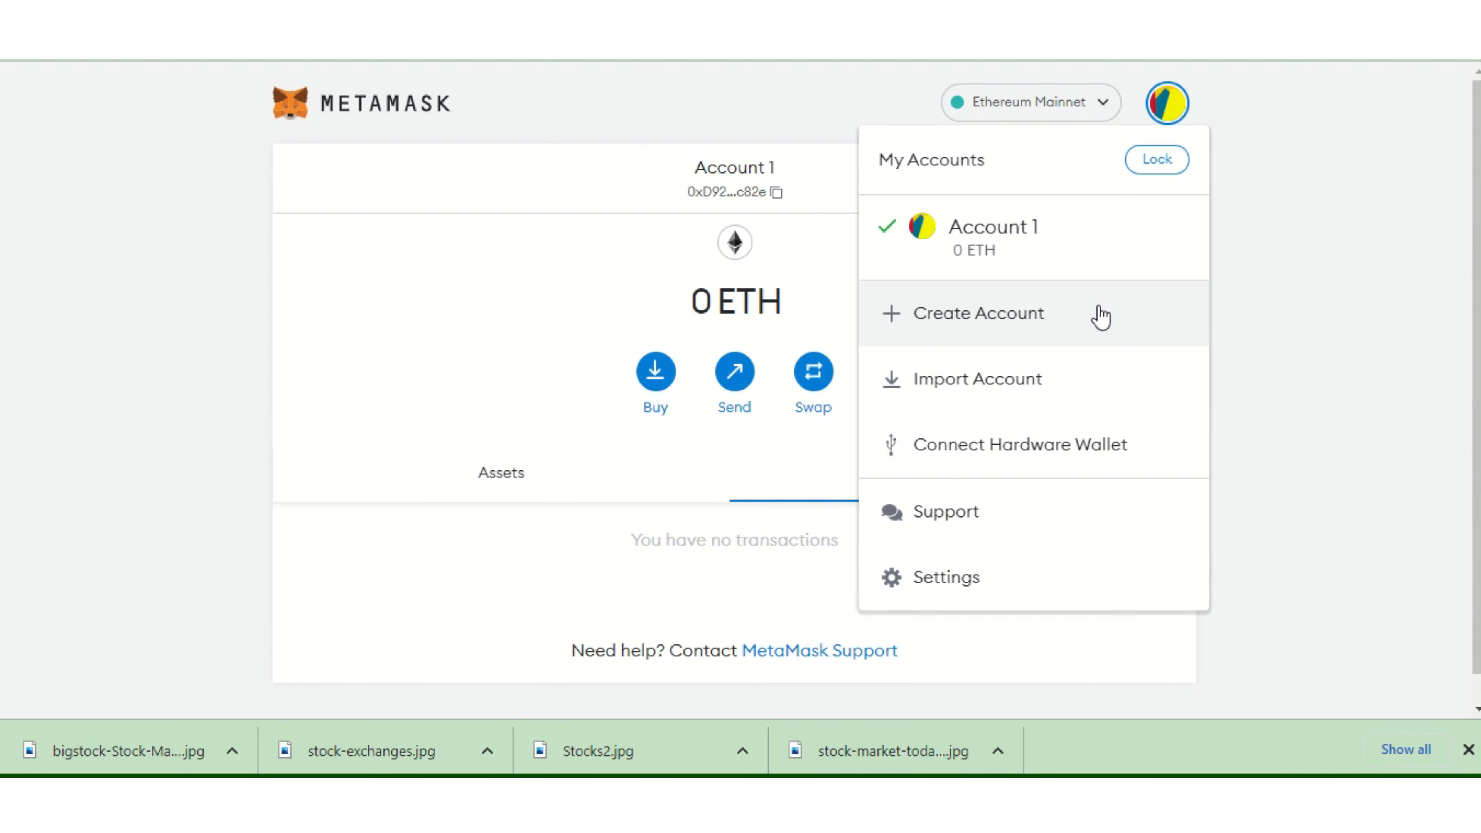
pyautogui.click(952, 317)
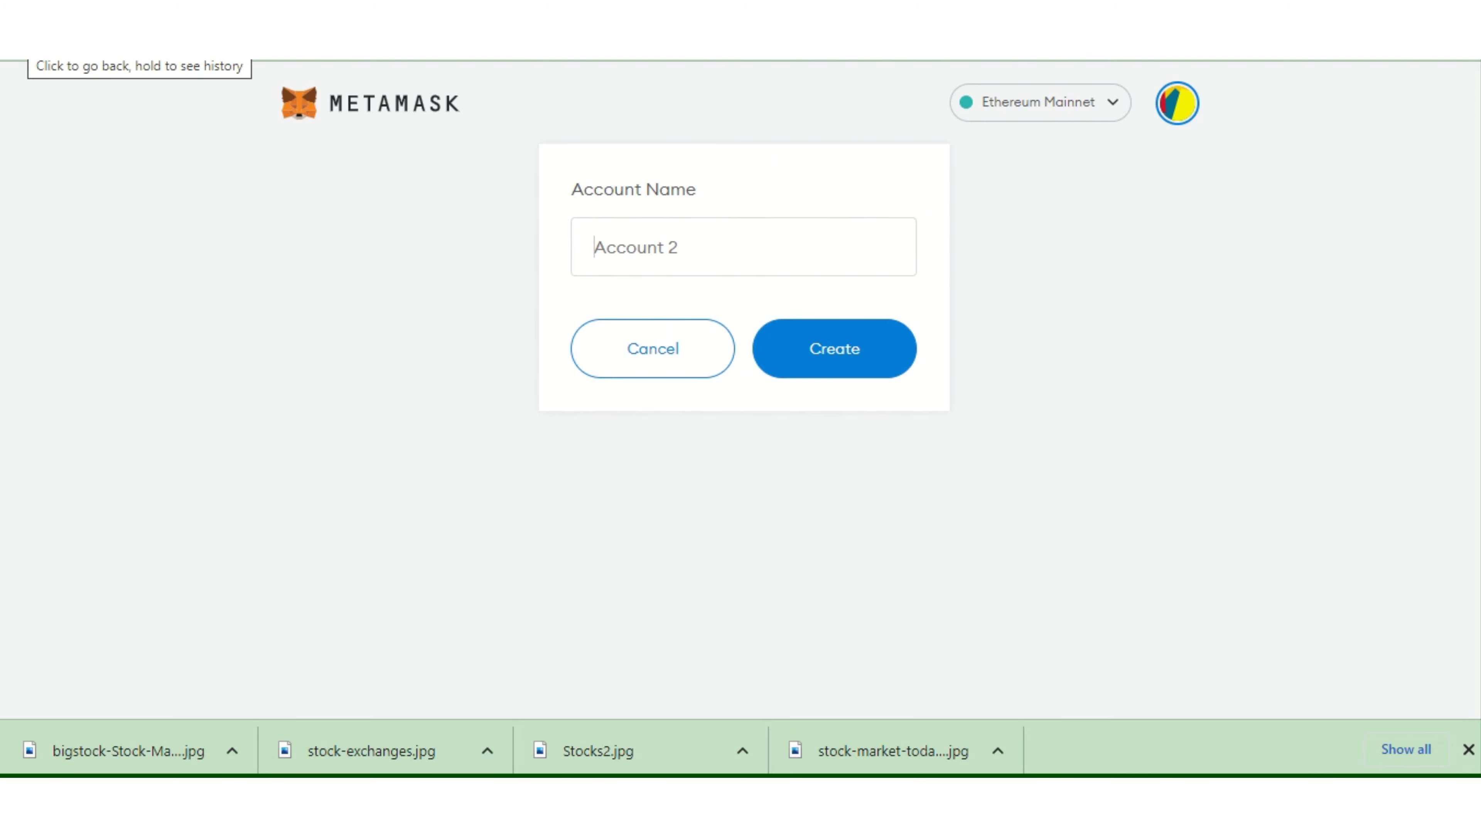
pyautogui.click(17, 45)
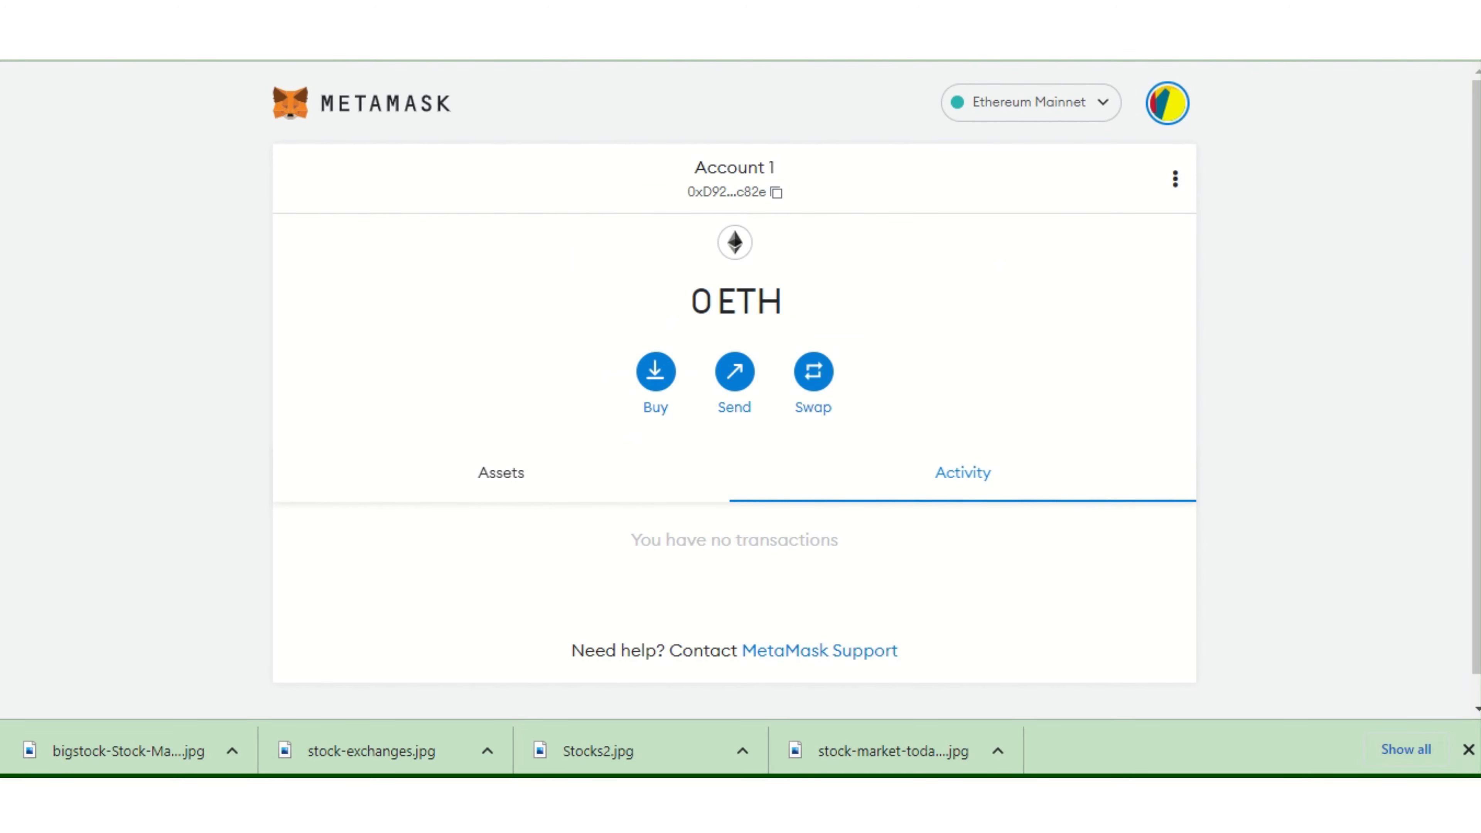
# Open the Networks section of the MetaMask settings and review the Ethereum Mainnet parameter fields
pyautogui.moveTo(665, 61)
pyautogui.moveTo(744, 61)
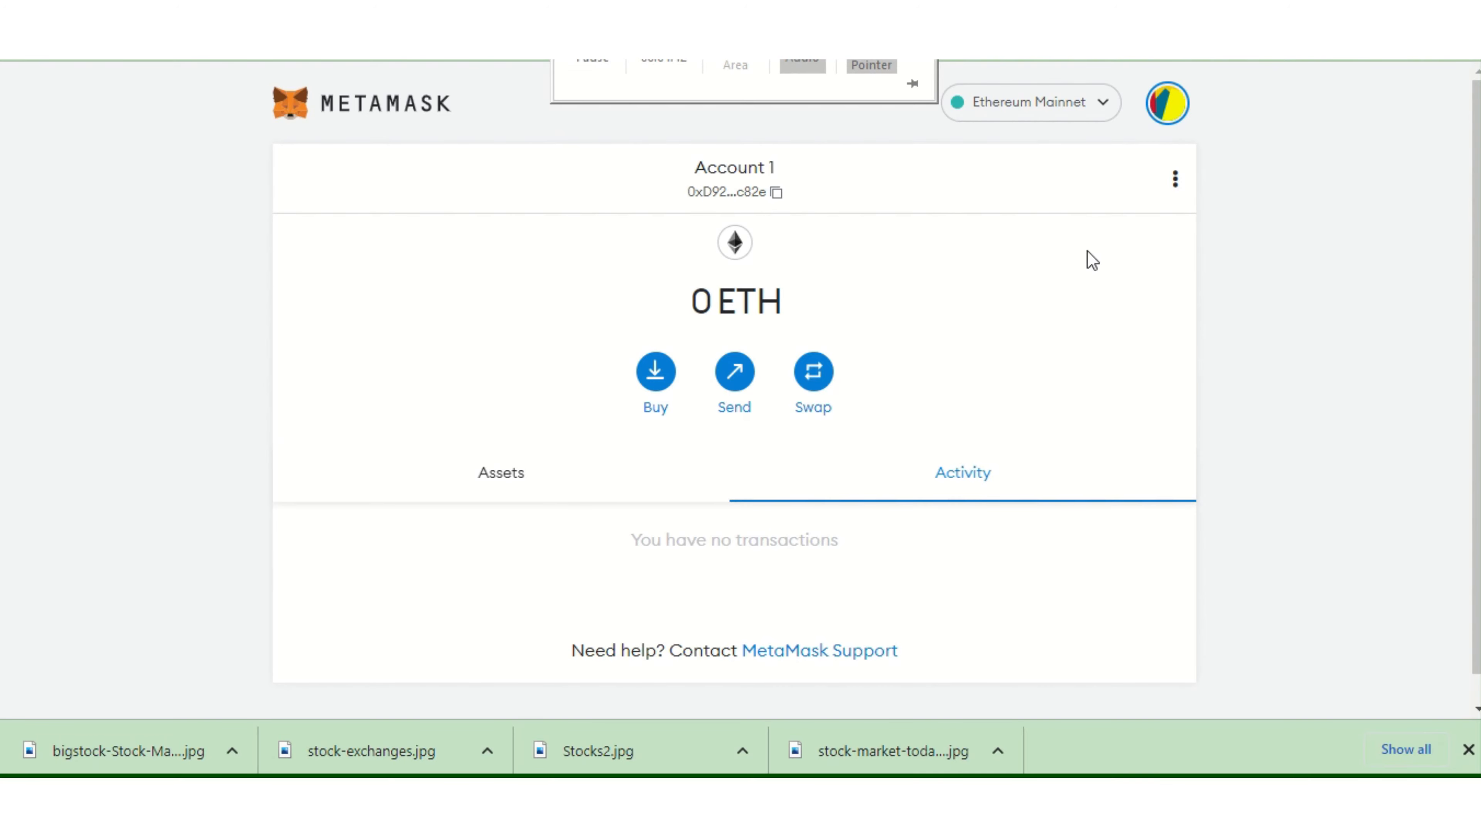
pyautogui.click(1167, 105)
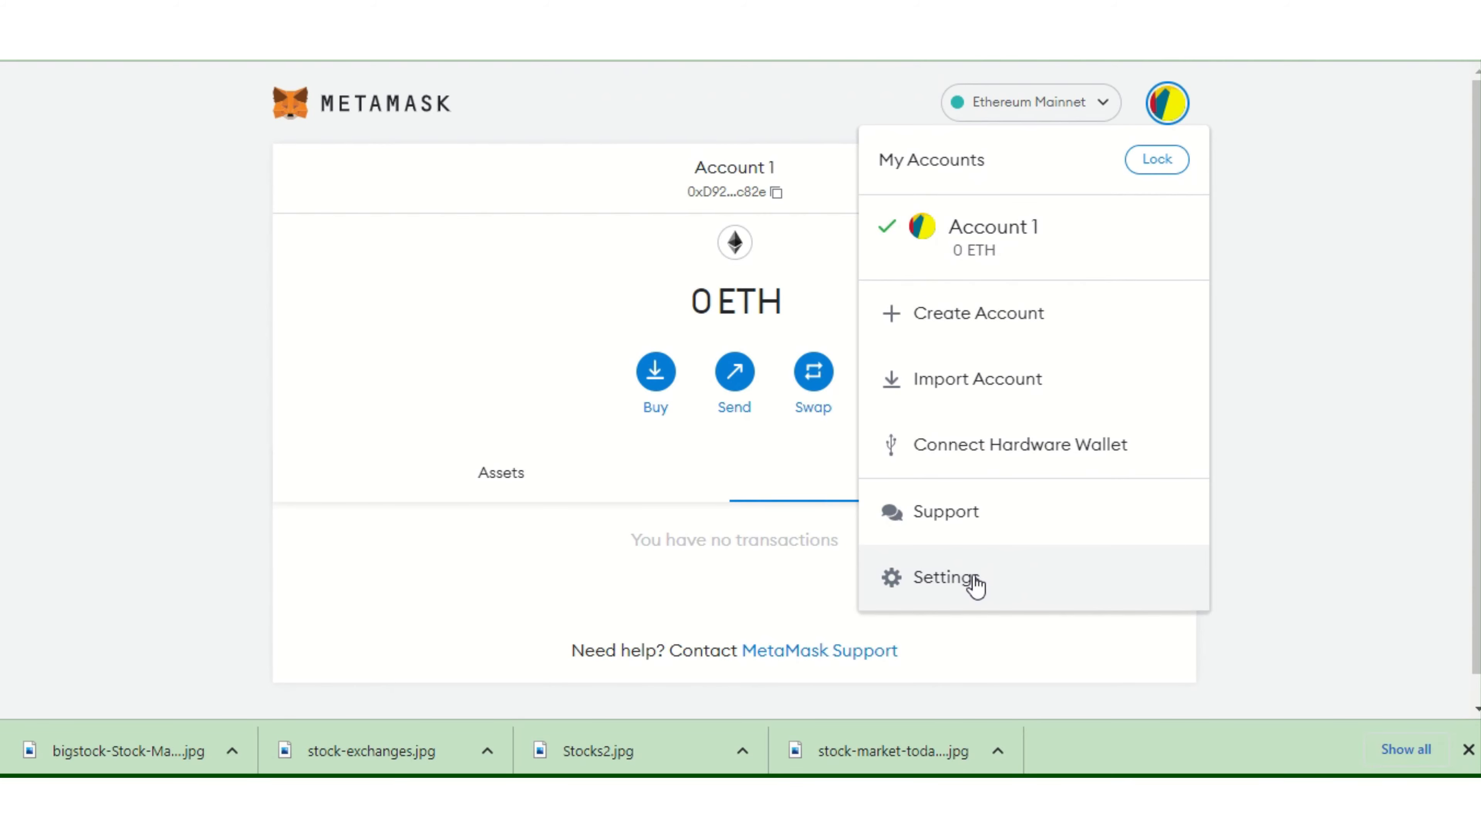
pyautogui.click(945, 578)
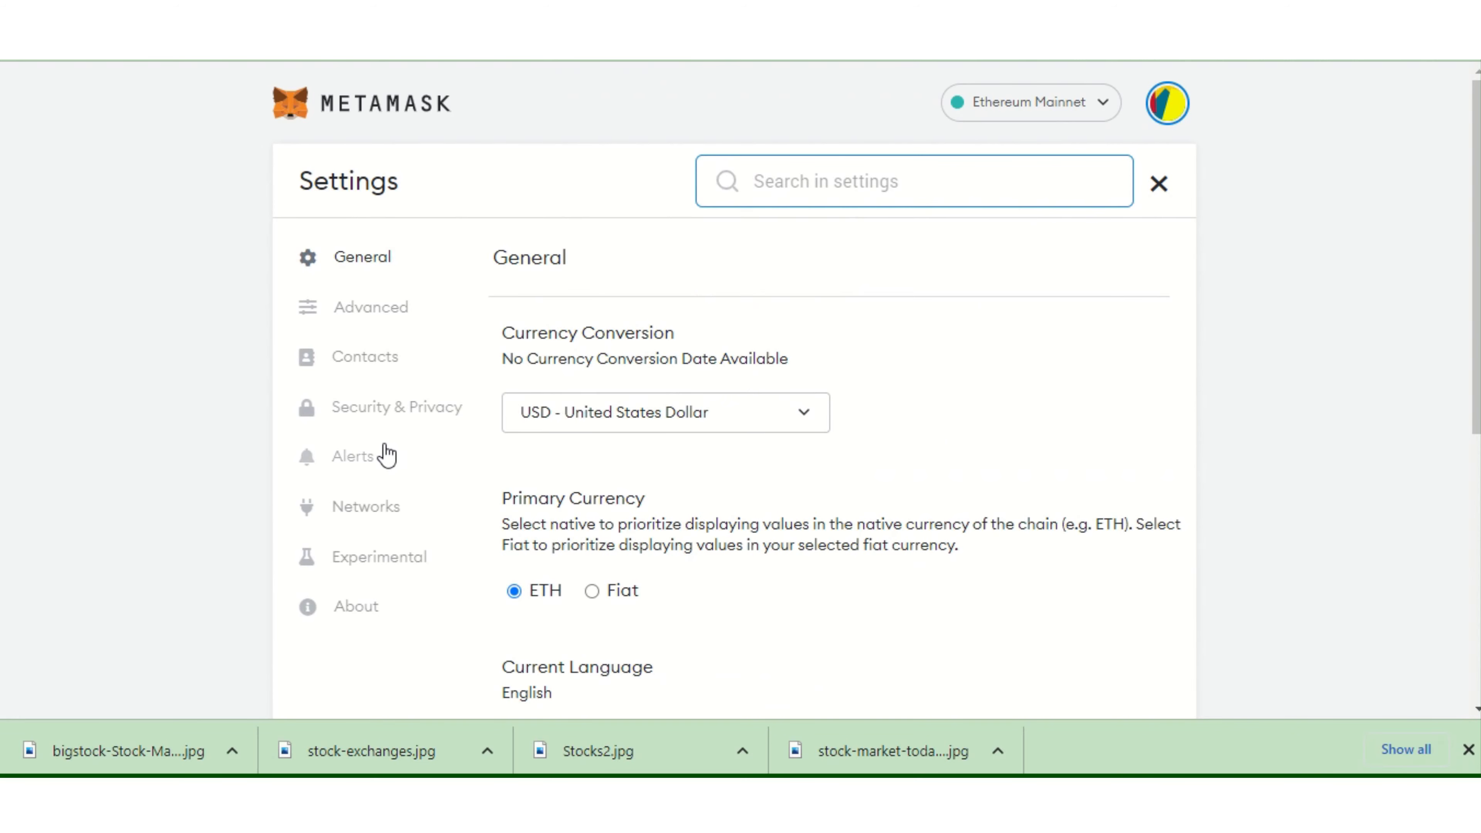
pyautogui.click(384, 512)
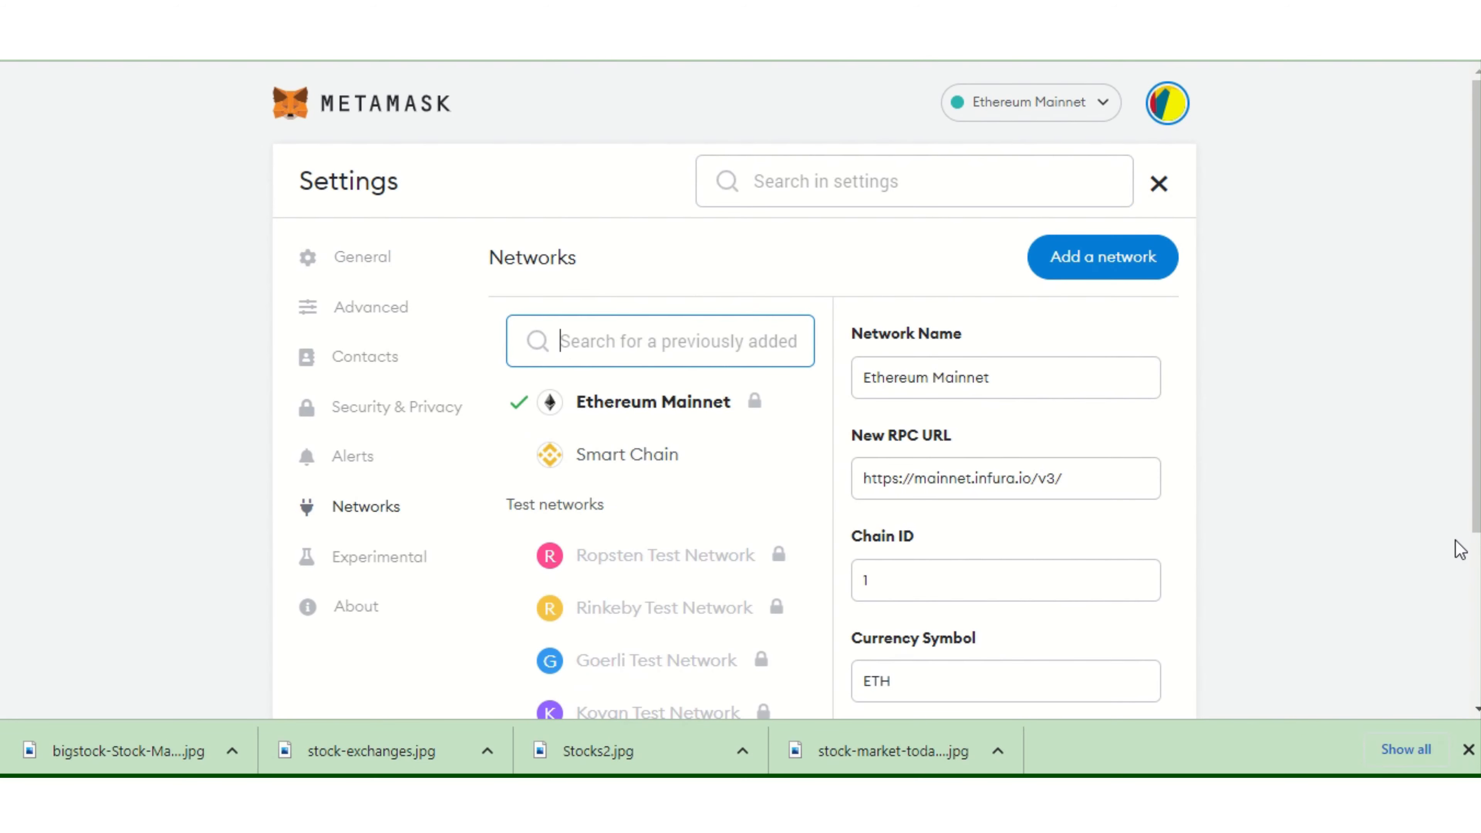
pyautogui.scroll(-1, 1442, 258)
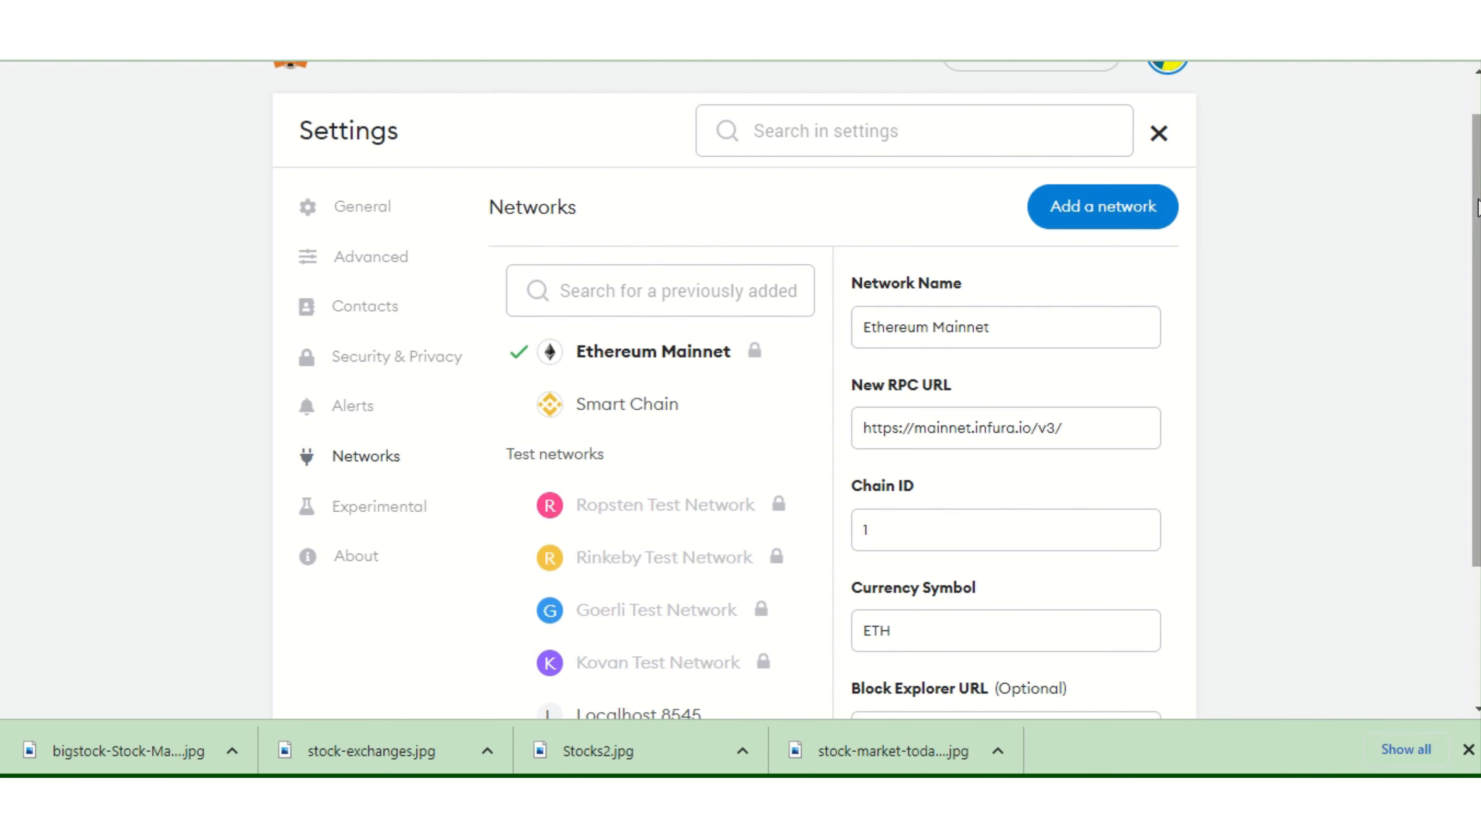
pyautogui.scroll(-2, 1479, 208)
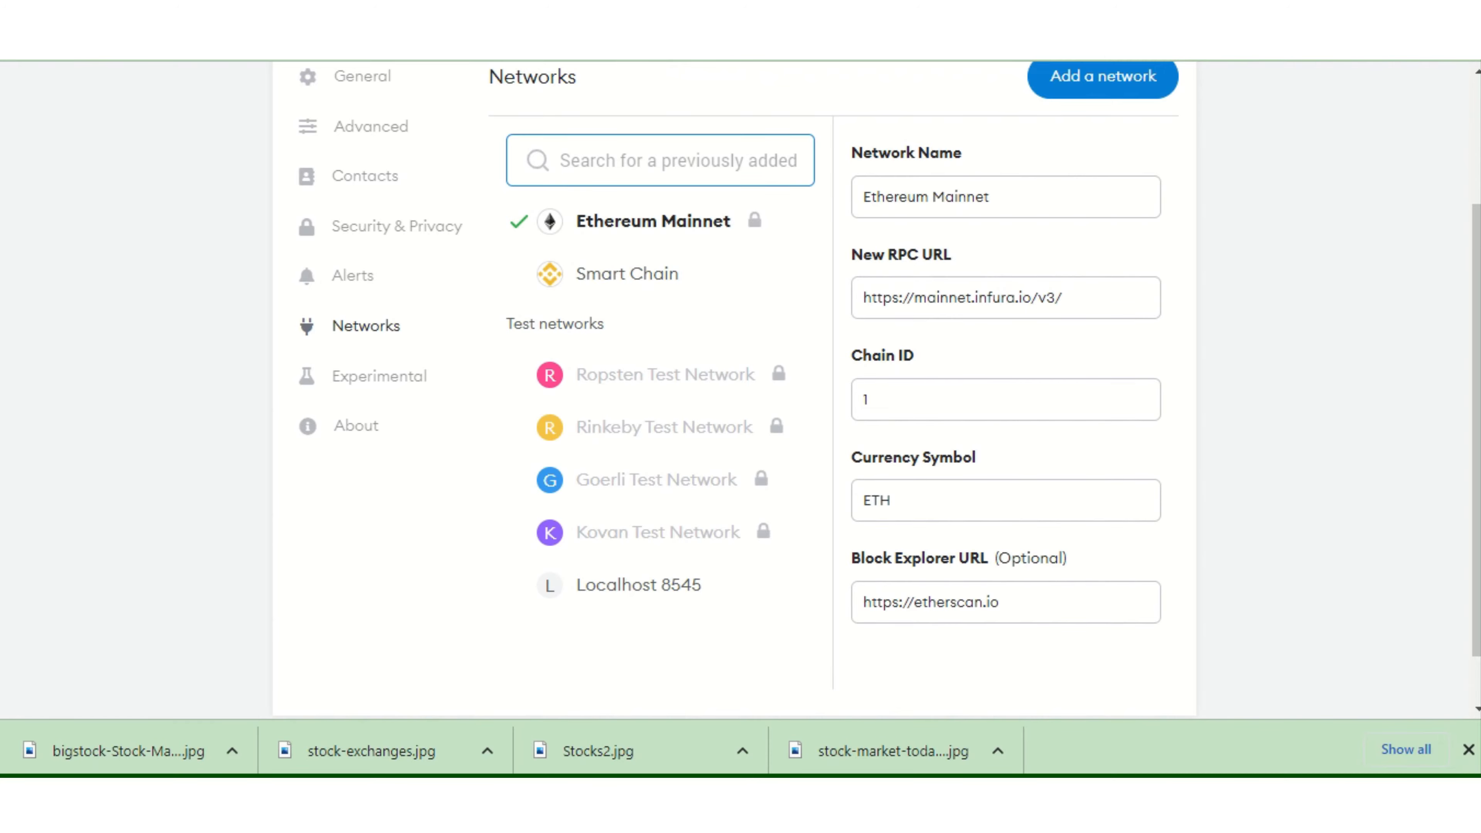
# Switch to the Binance Academy article and copy the network name Smart Chain from its Mainnet parameters
pyautogui.click(528, 35)
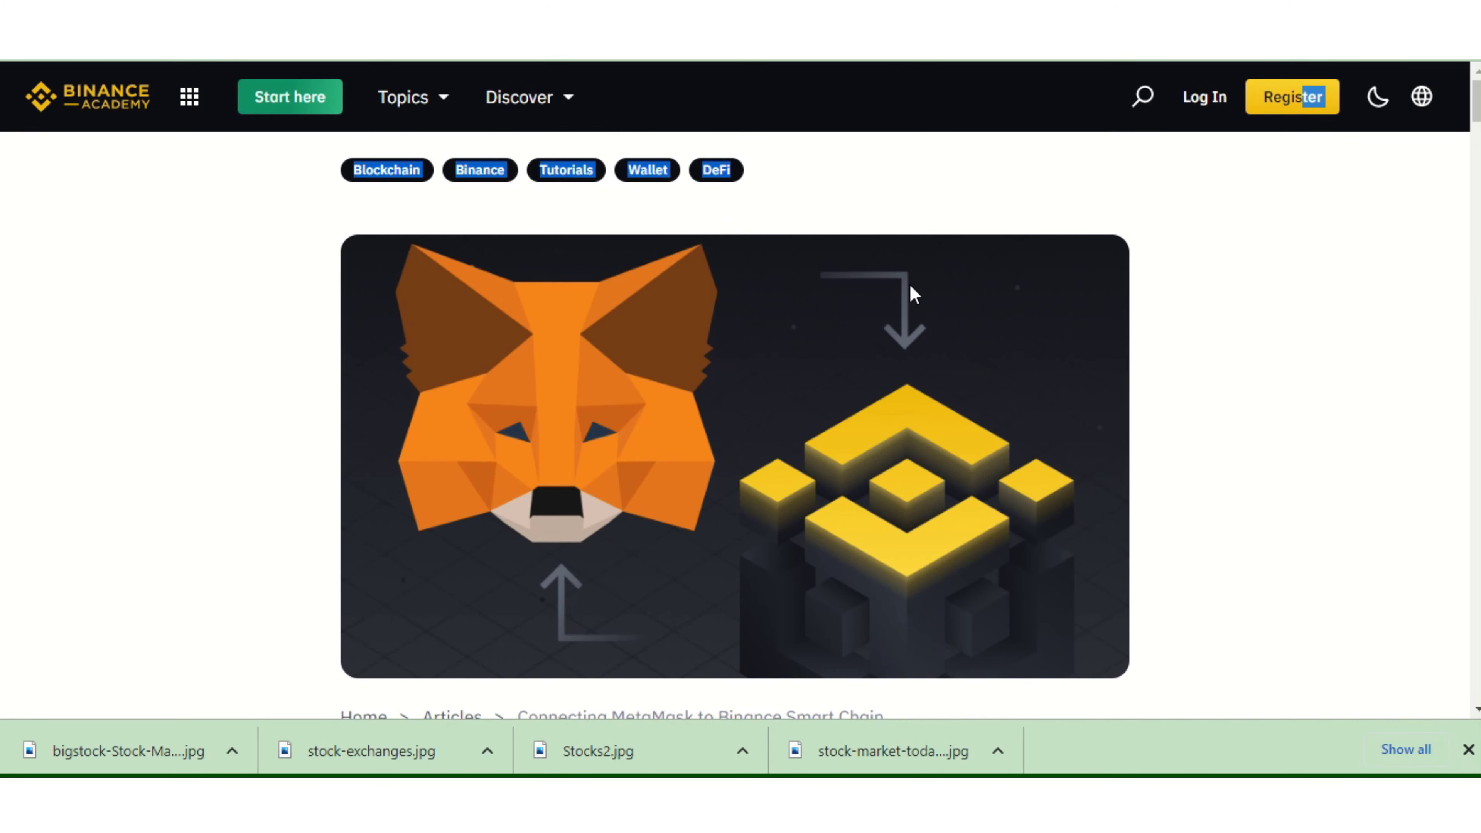
pyautogui.click(1197, 291)
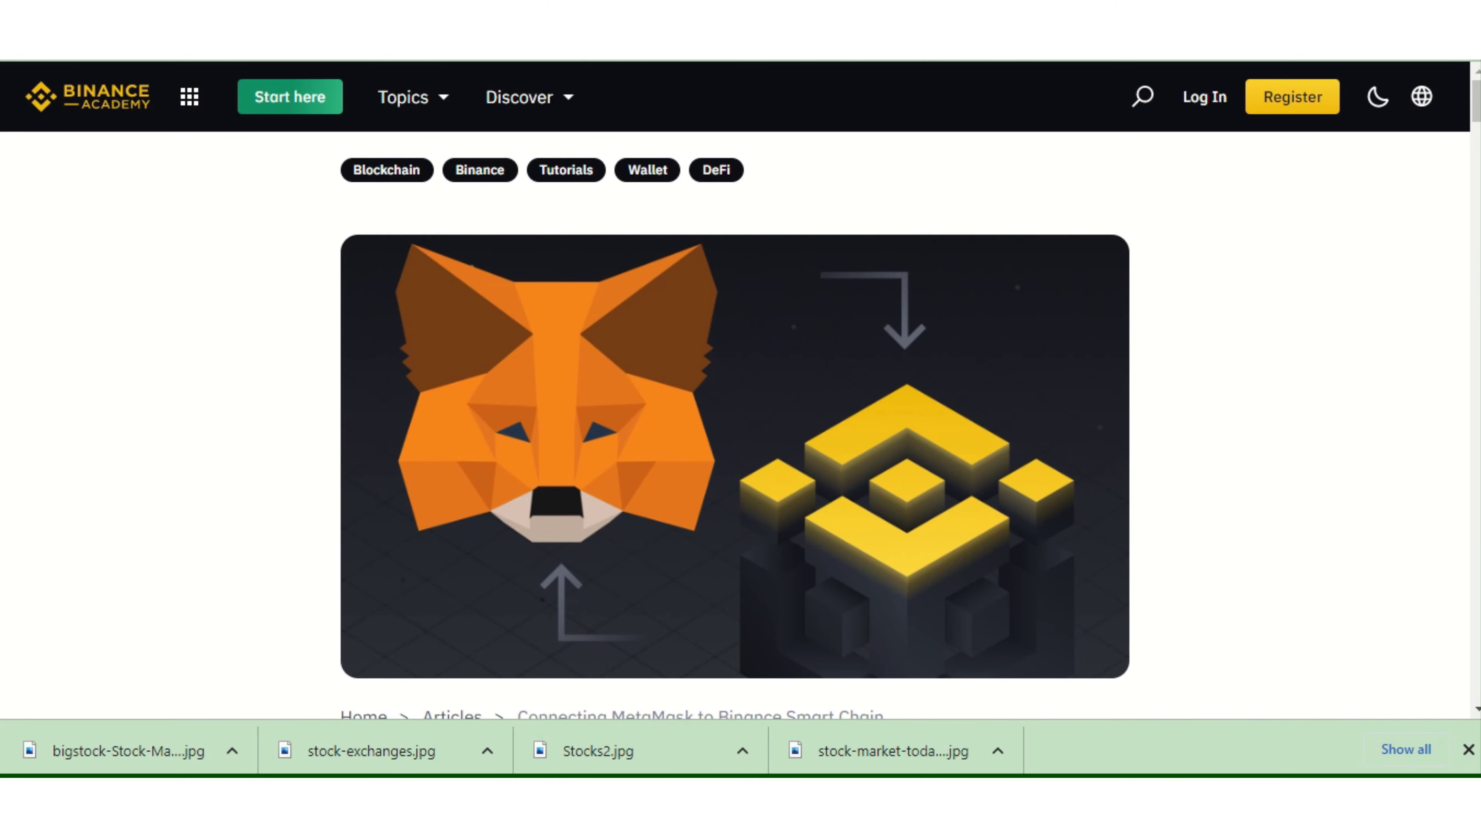
pyautogui.moveTo(1477, 101); pyautogui.dragTo(1477, 235)
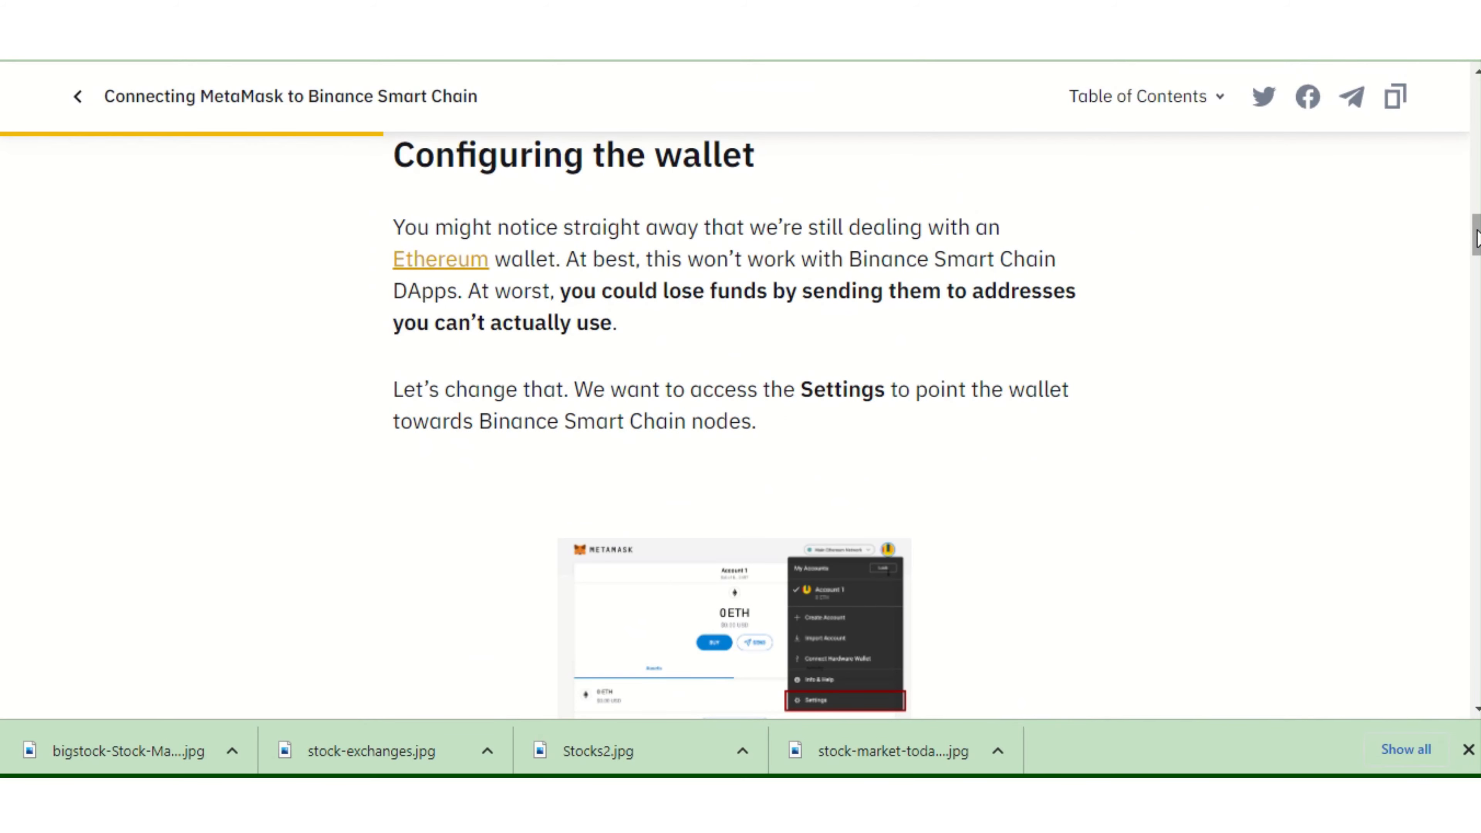
pyautogui.moveTo(1477, 234); pyautogui.dragTo(1477, 327)
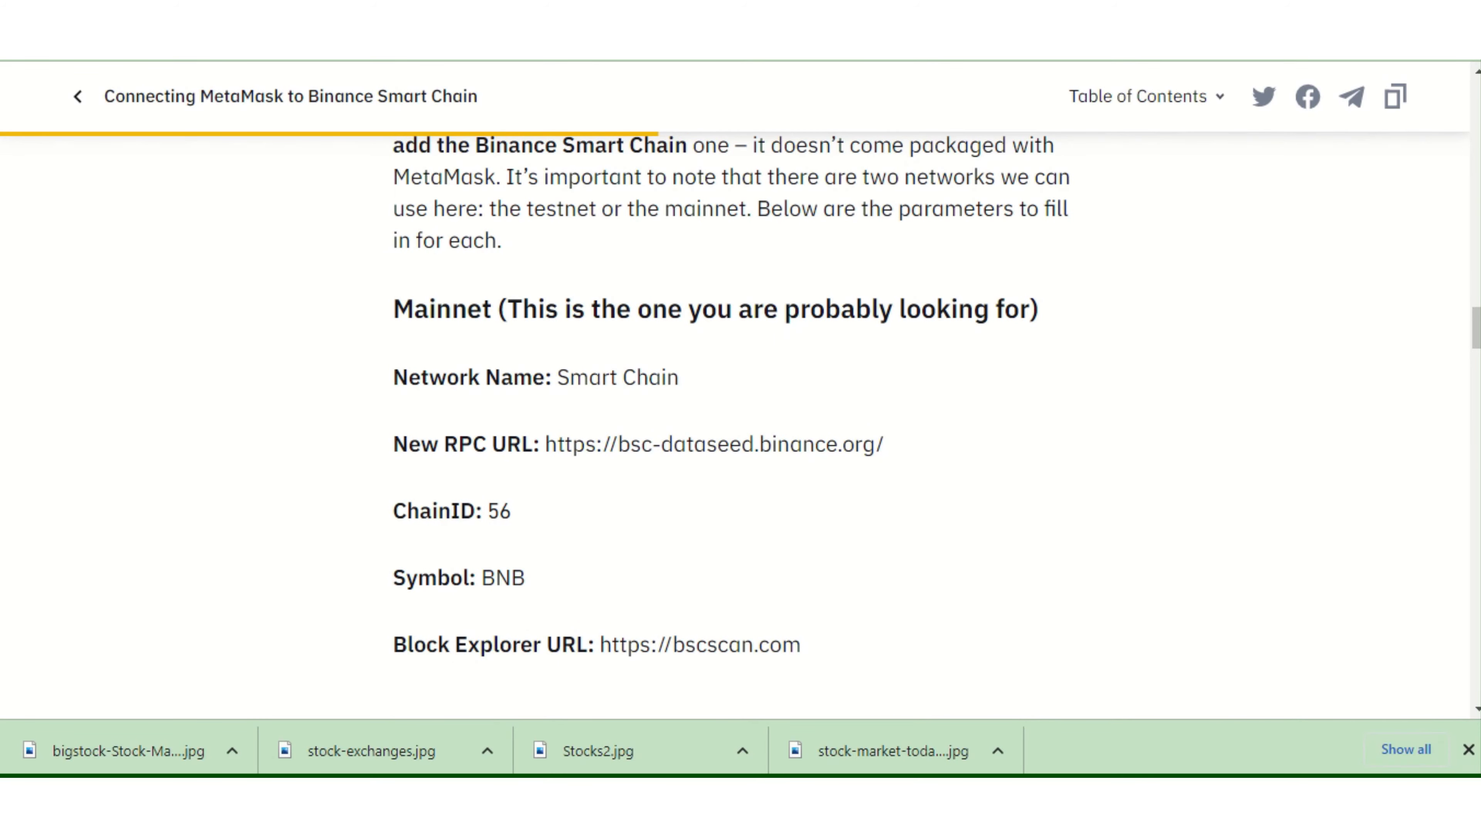
pyautogui.moveTo(665, 59)
pyautogui.tripleClick(576, 376)
pyautogui.click(575, 377)
pyautogui.moveTo(557, 376); pyautogui.dragTo(682, 378)
pyautogui.hotkey('ctrl', 'c')
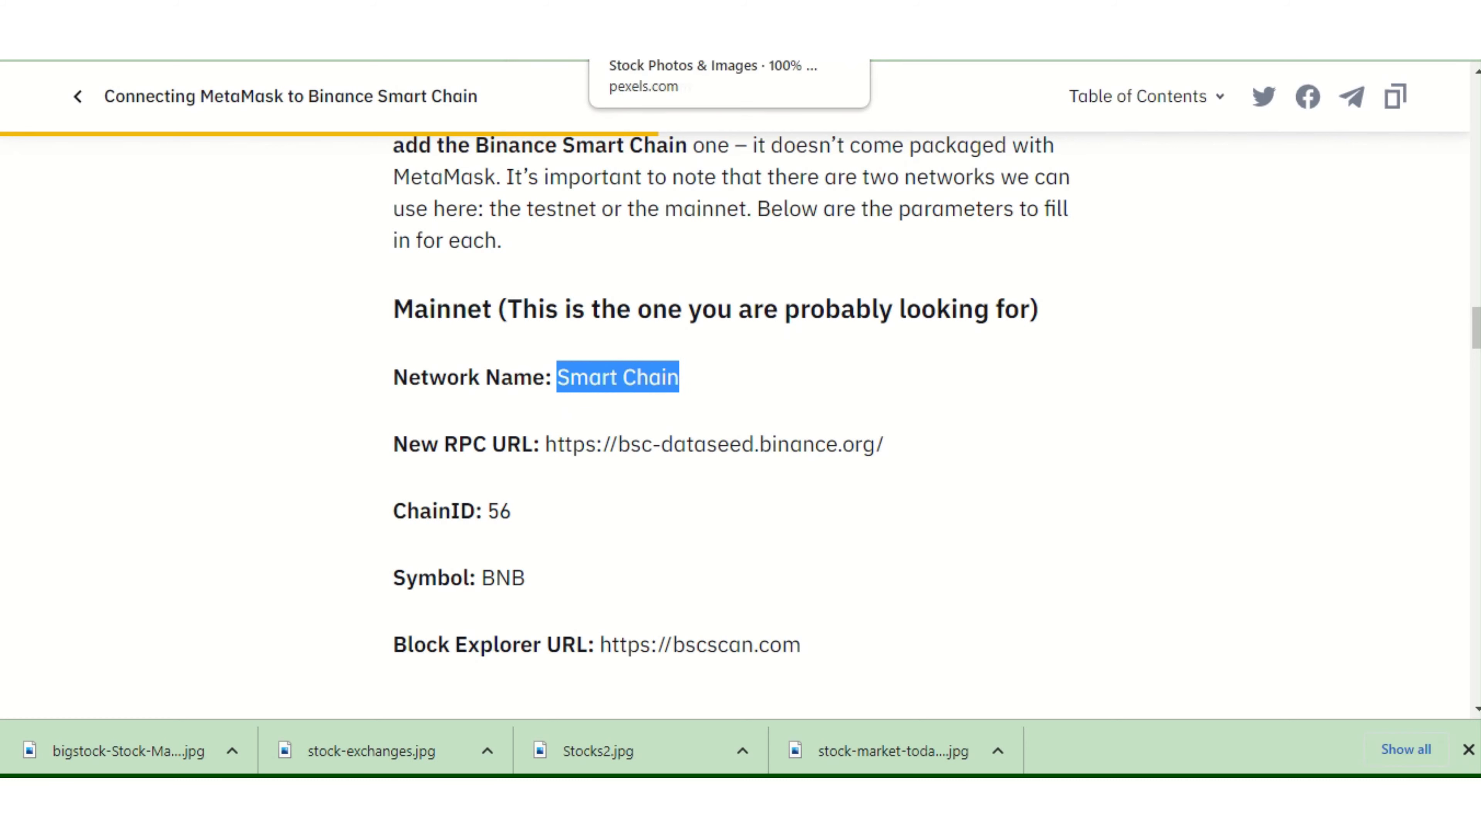
pyautogui.click(592, 63)
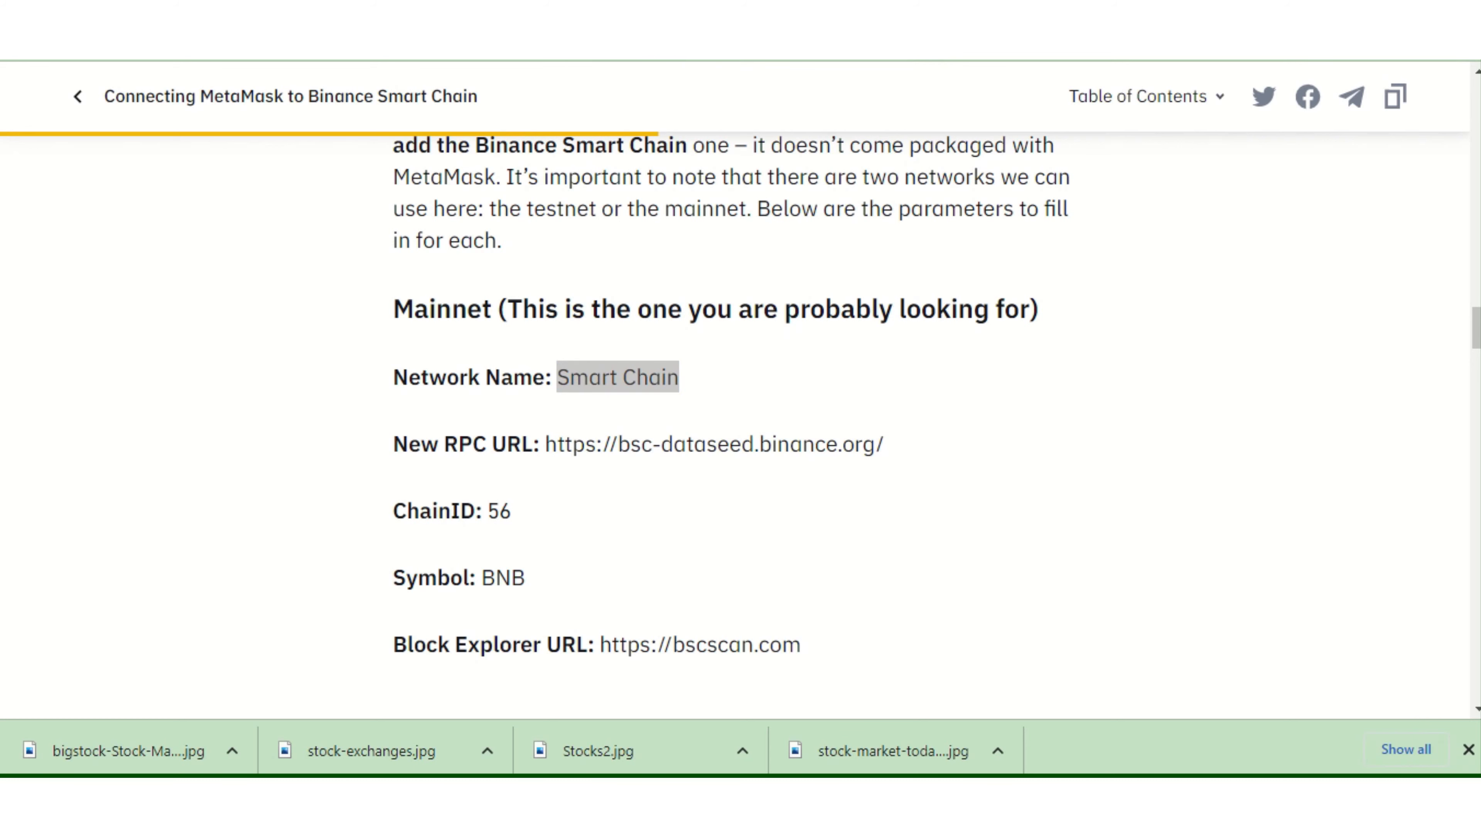
pyautogui.click(1351, 42)
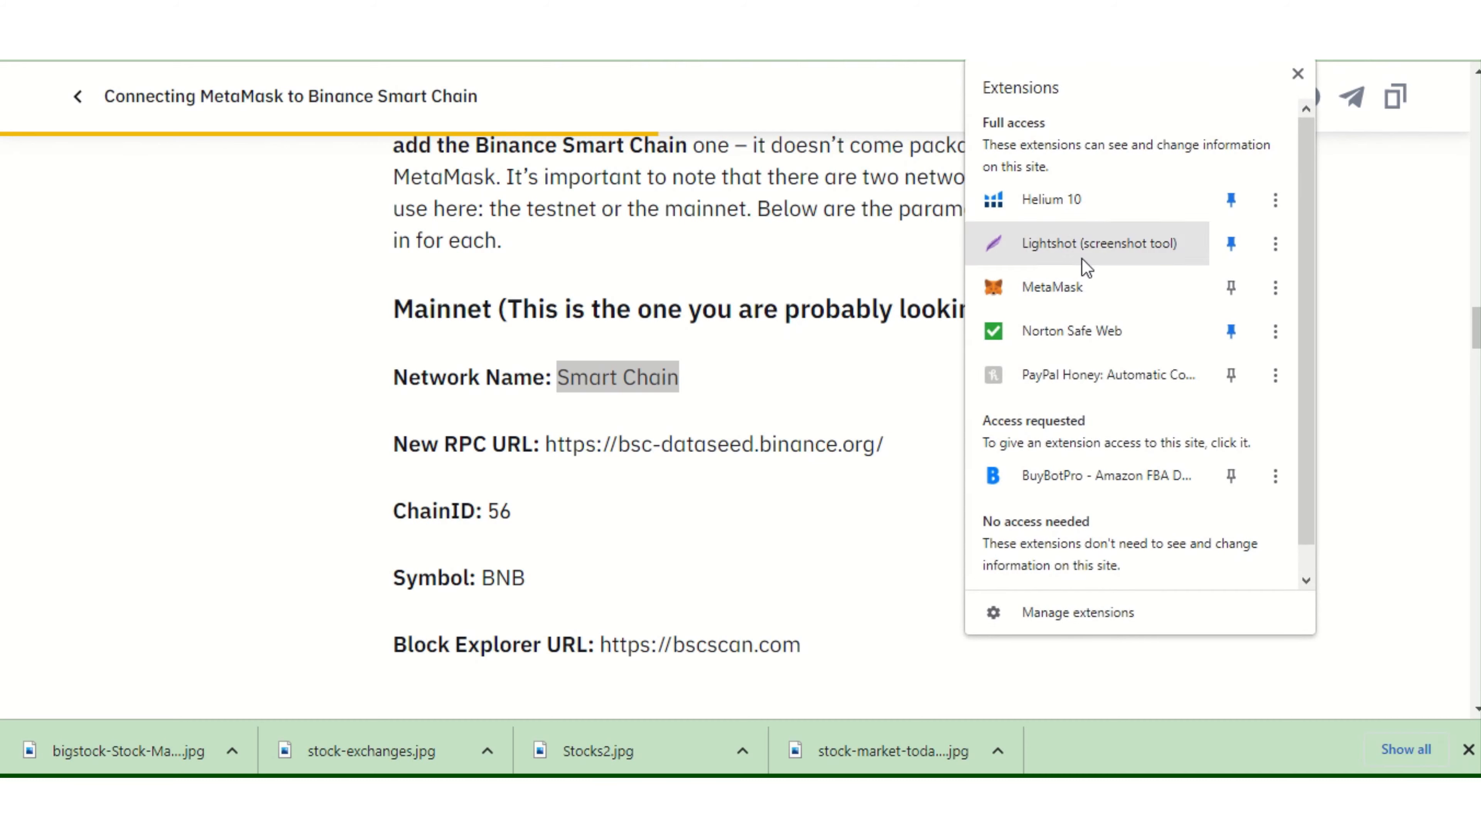
pyautogui.click(1066, 290)
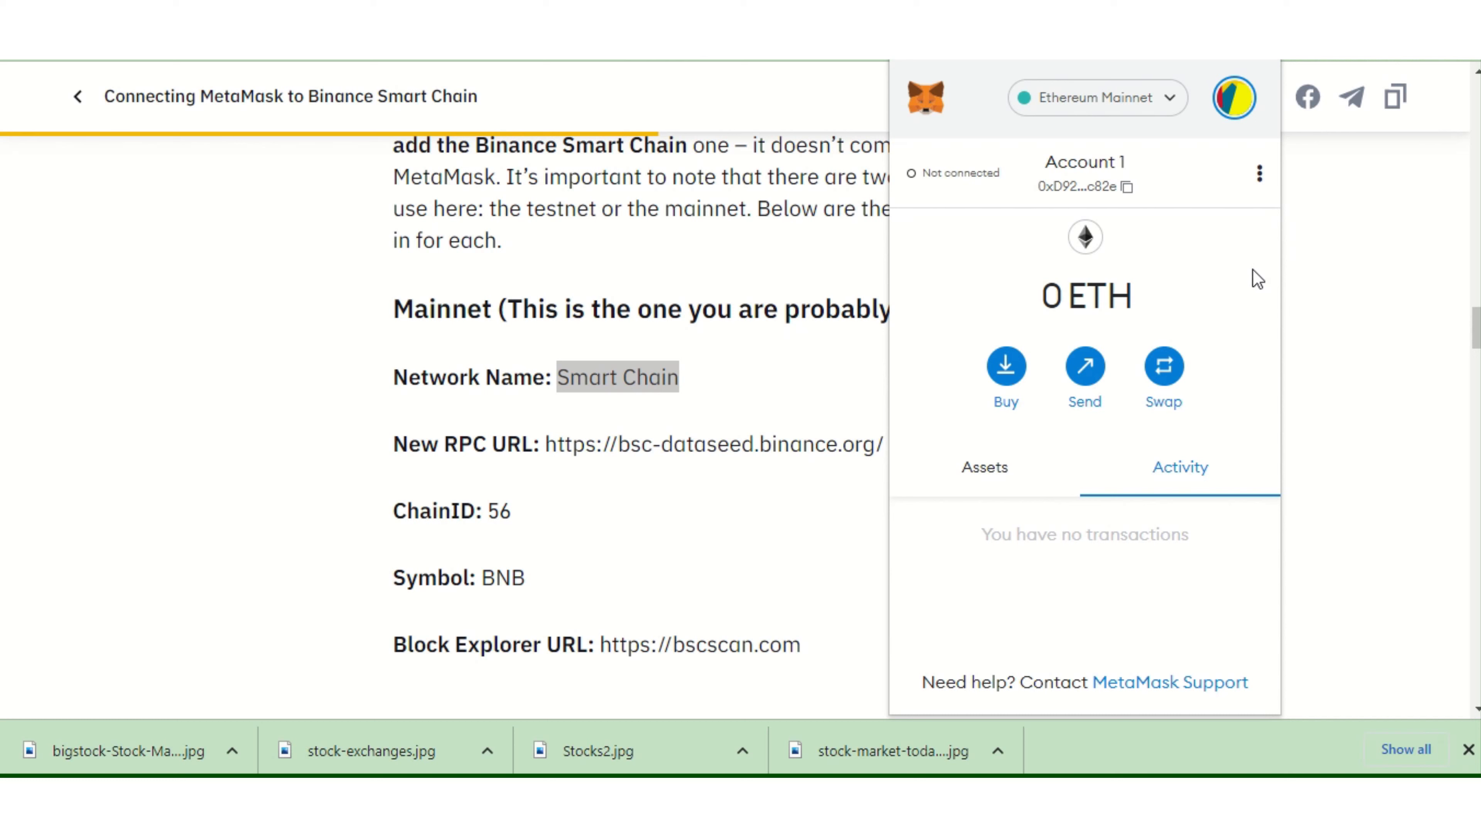
pyautogui.click(1237, 103)
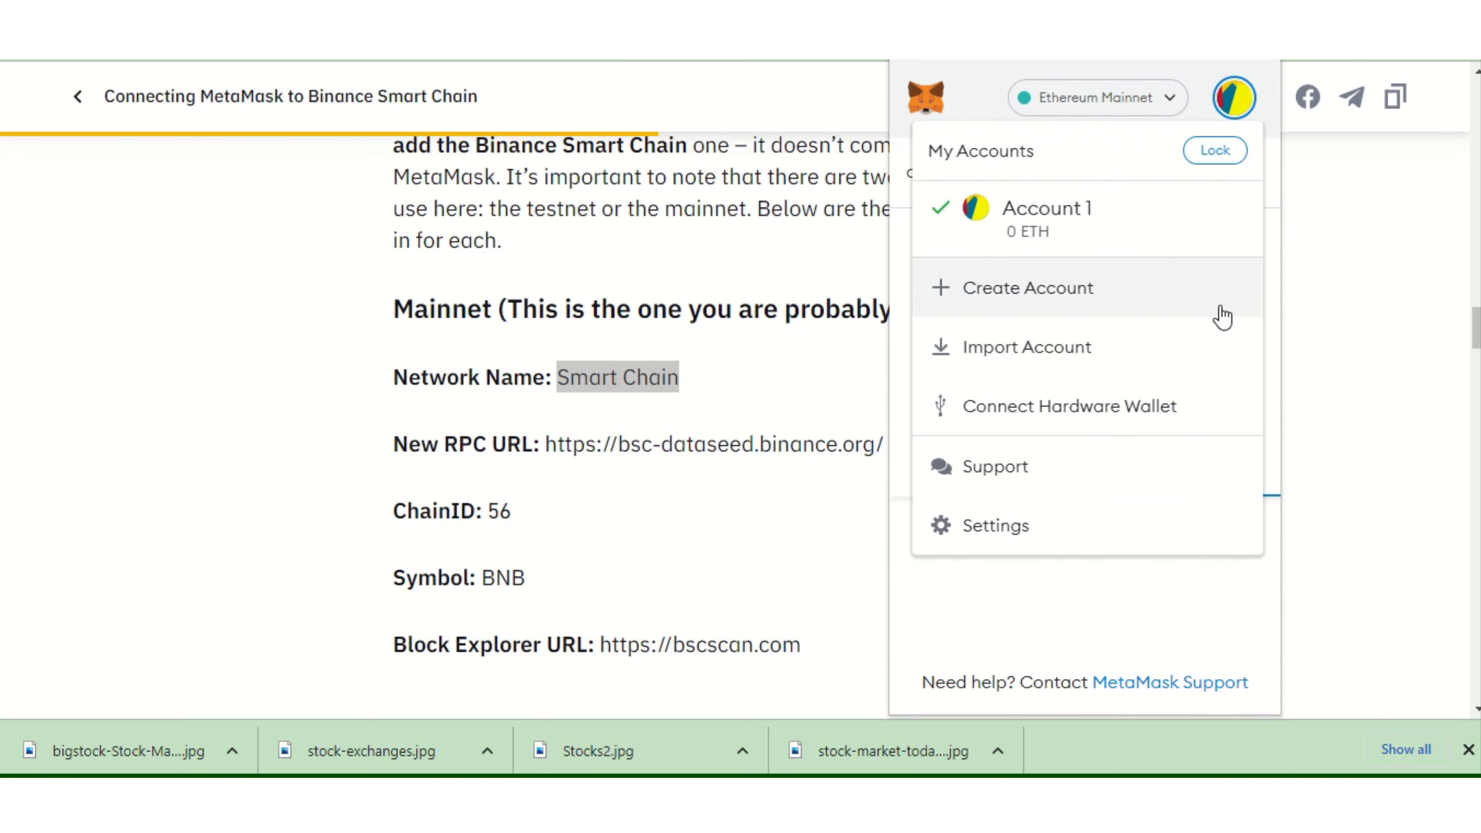
pyautogui.click(1010, 534)
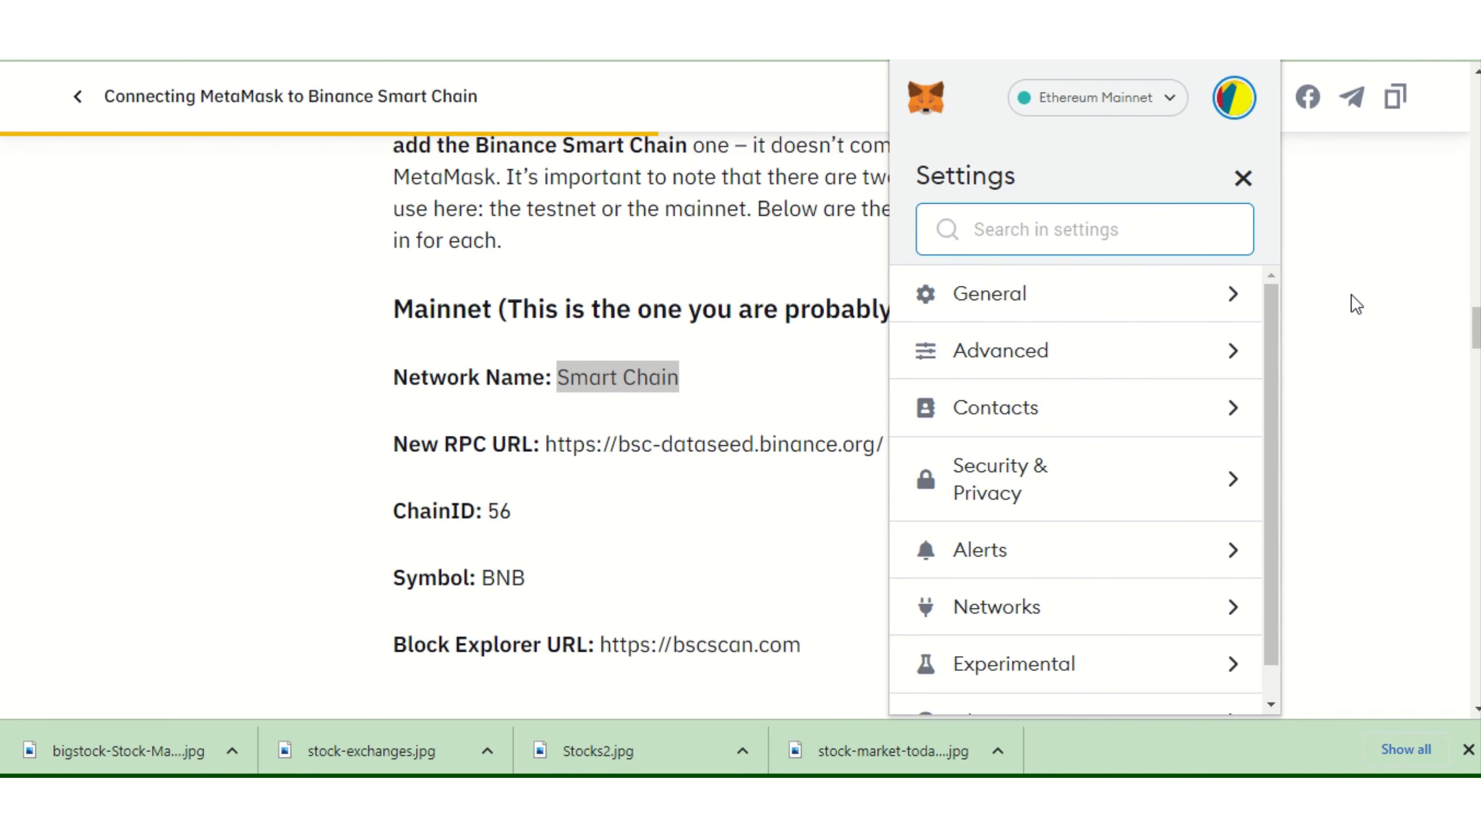
pyautogui.click(1330, 297)
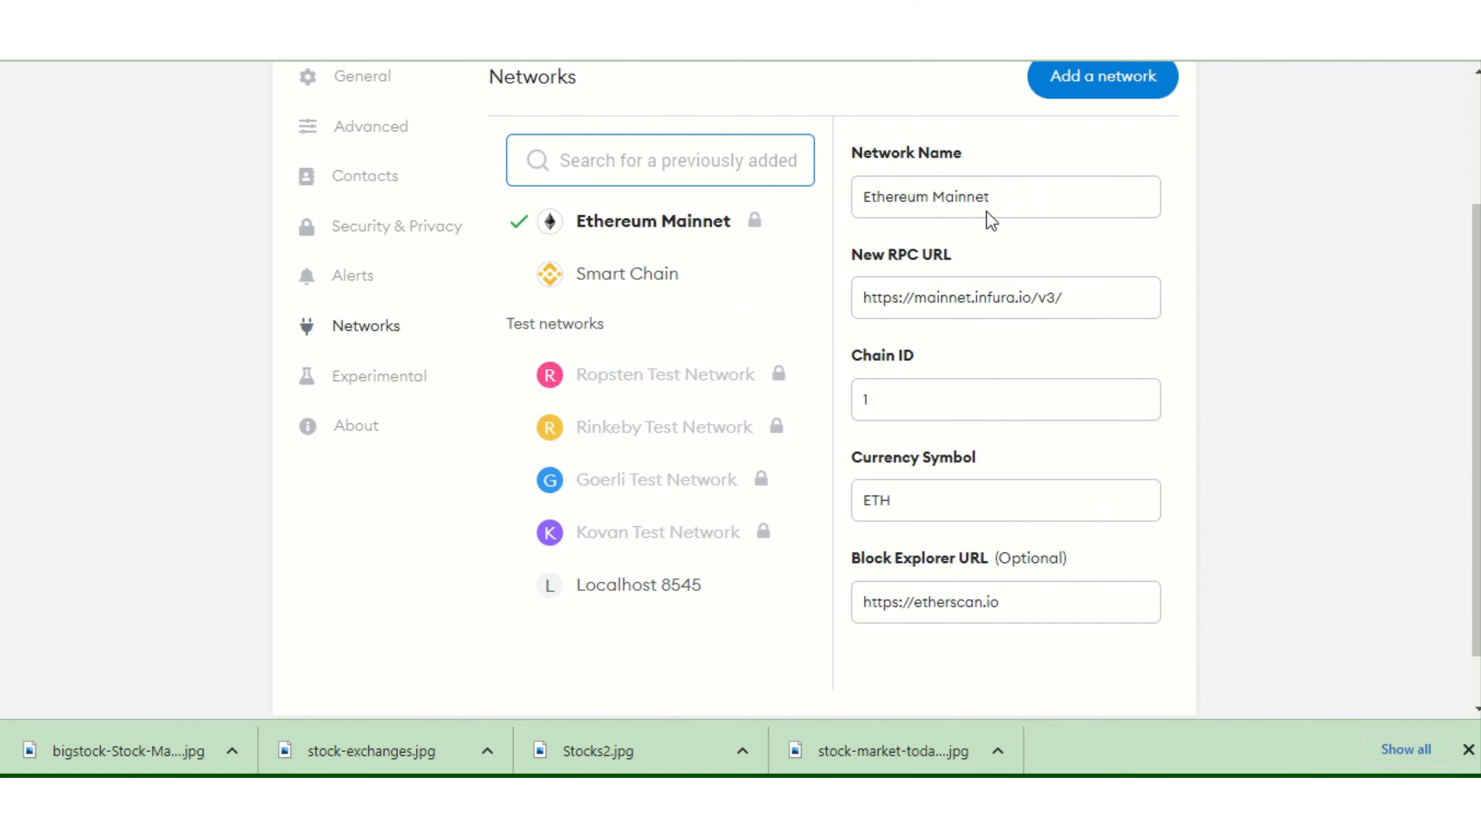
pyautogui.click(1082, 95)
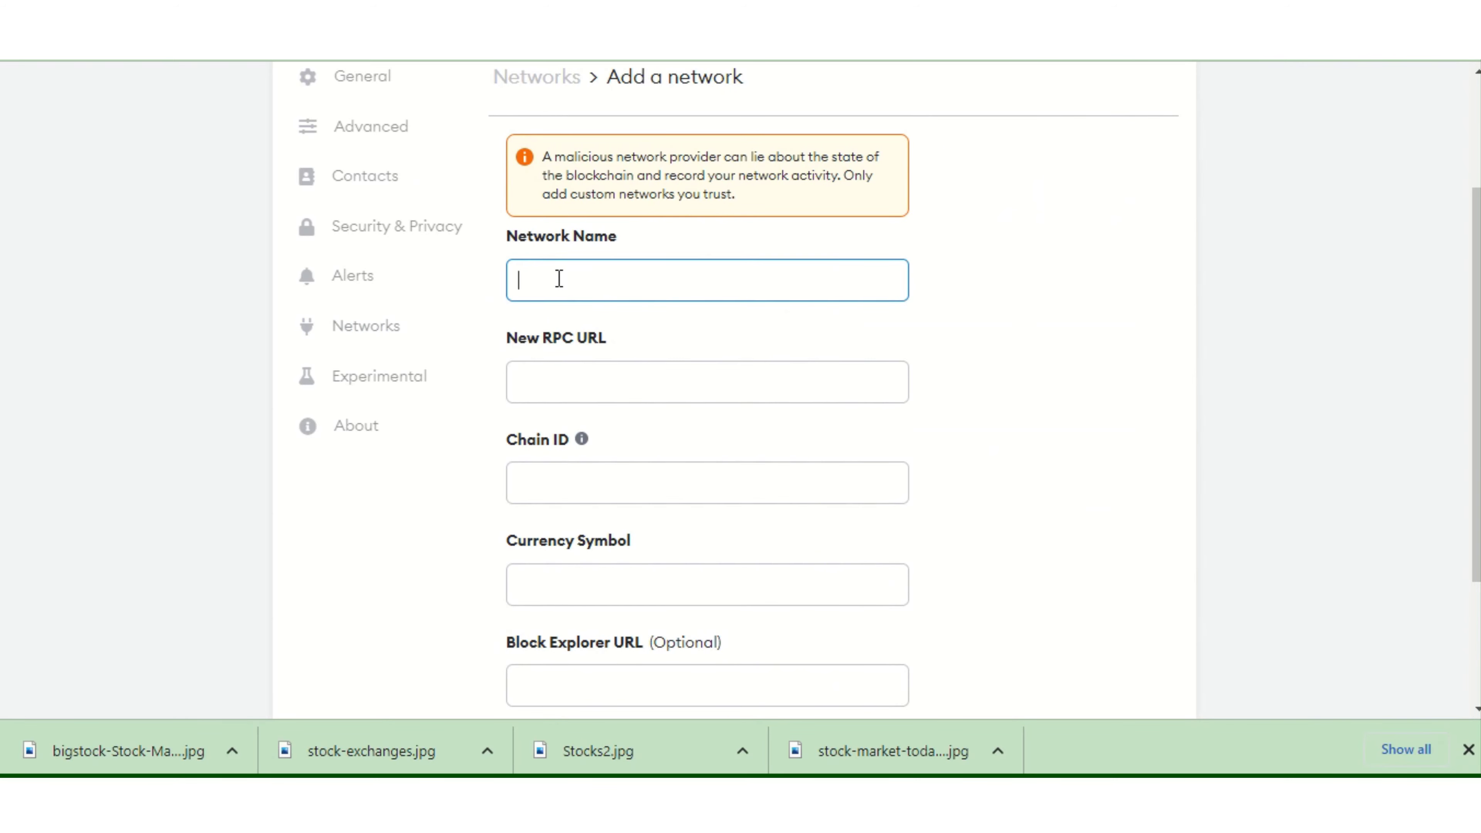
pyautogui.hotkey('ctrl', 'v')
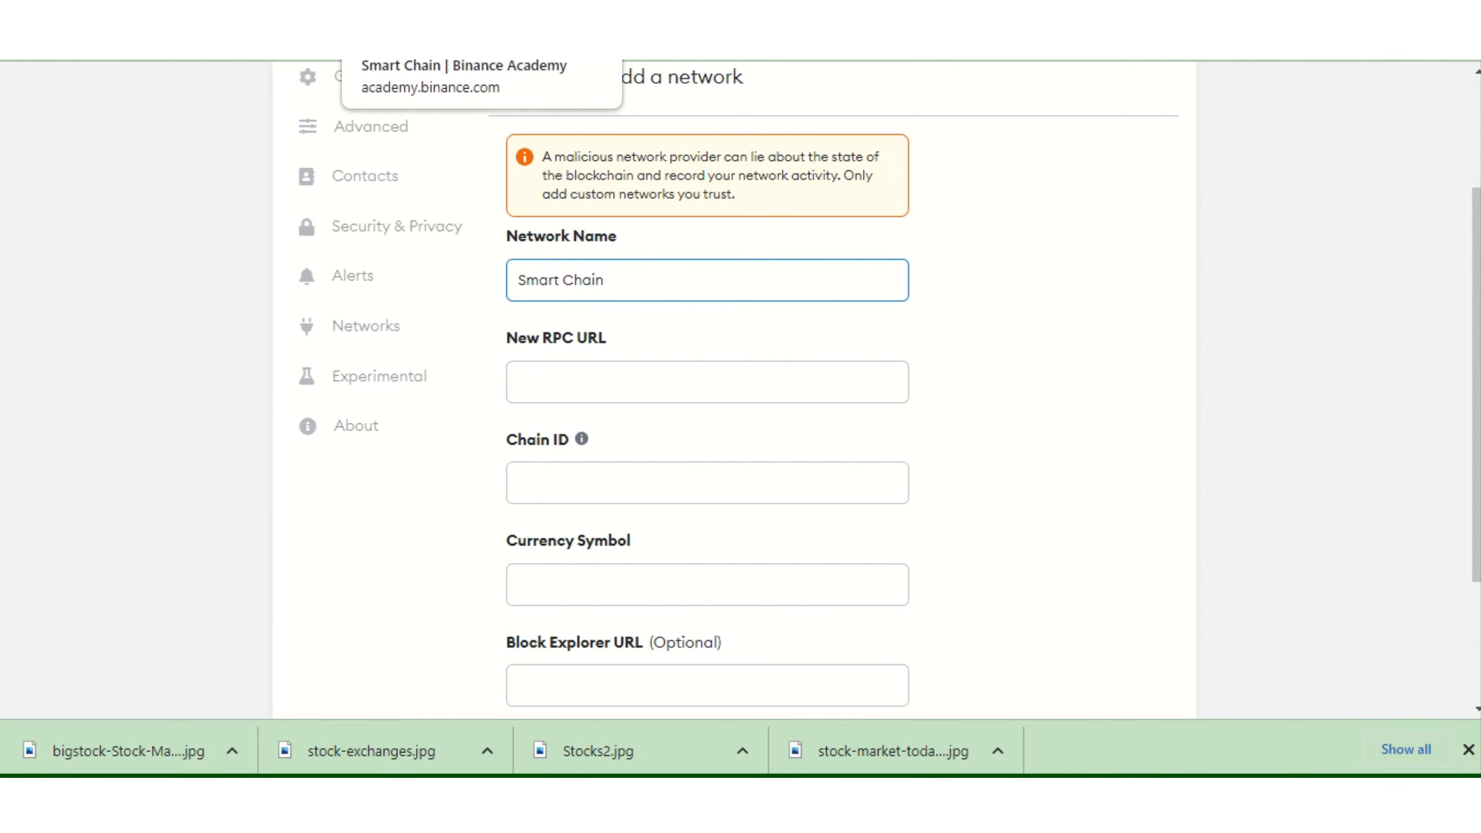
pyautogui.click(403, 6)
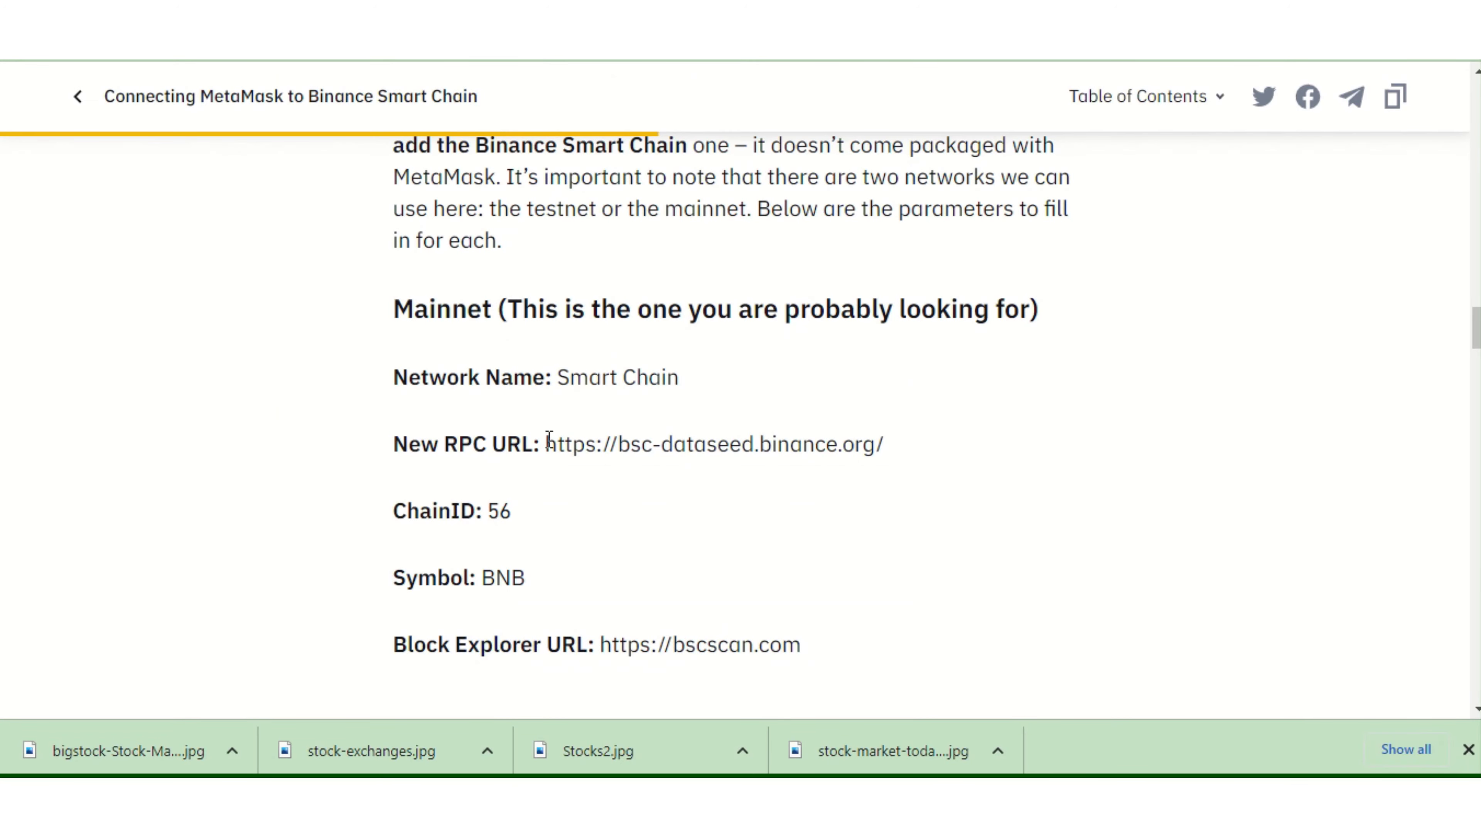
pyautogui.moveTo(549, 444); pyautogui.dragTo(904, 446)
pyautogui.hotkey('ctrl', 'c')
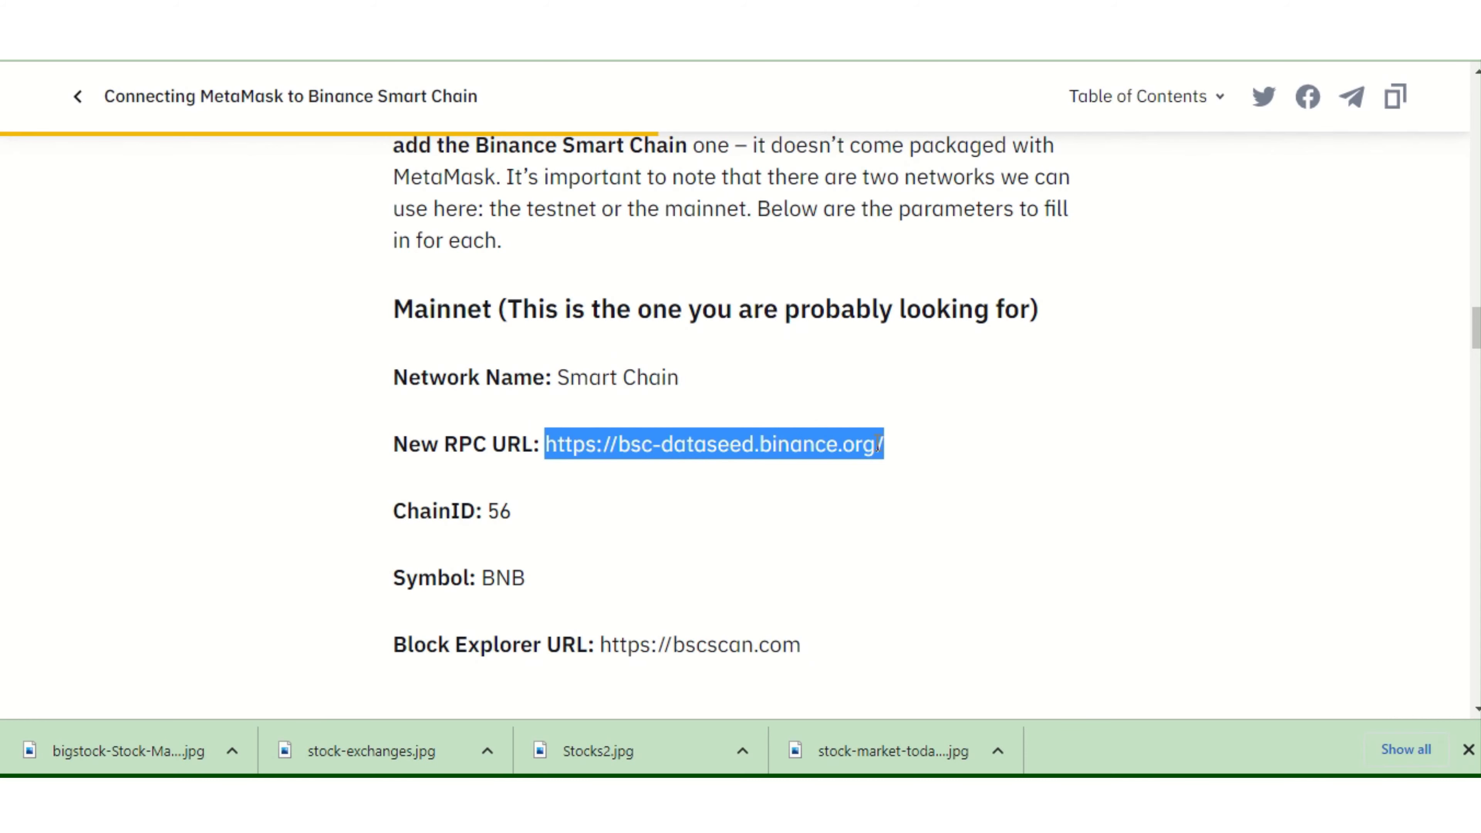
pyautogui.click(1096, 6)
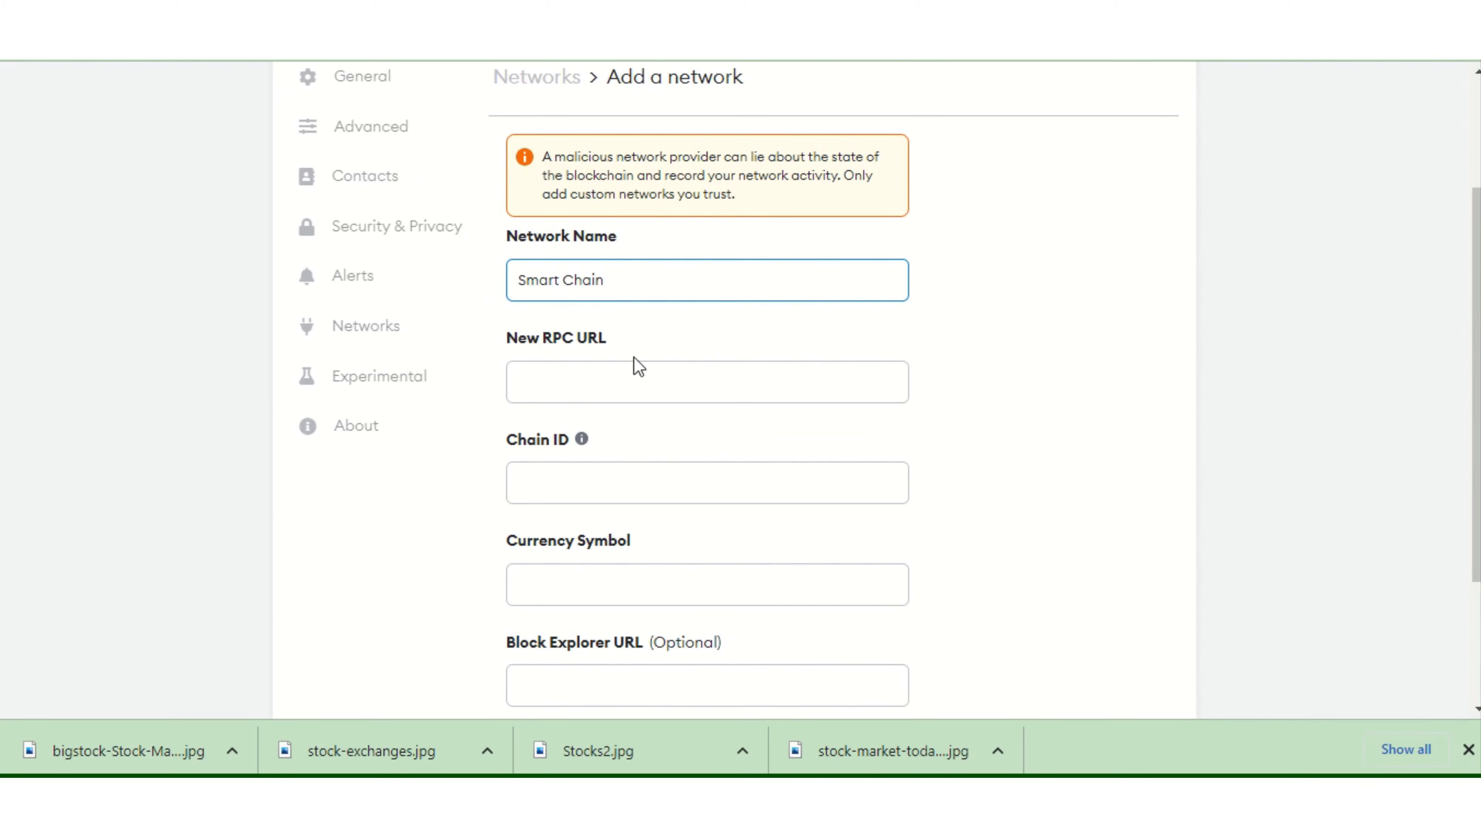
pyautogui.click(560, 388)
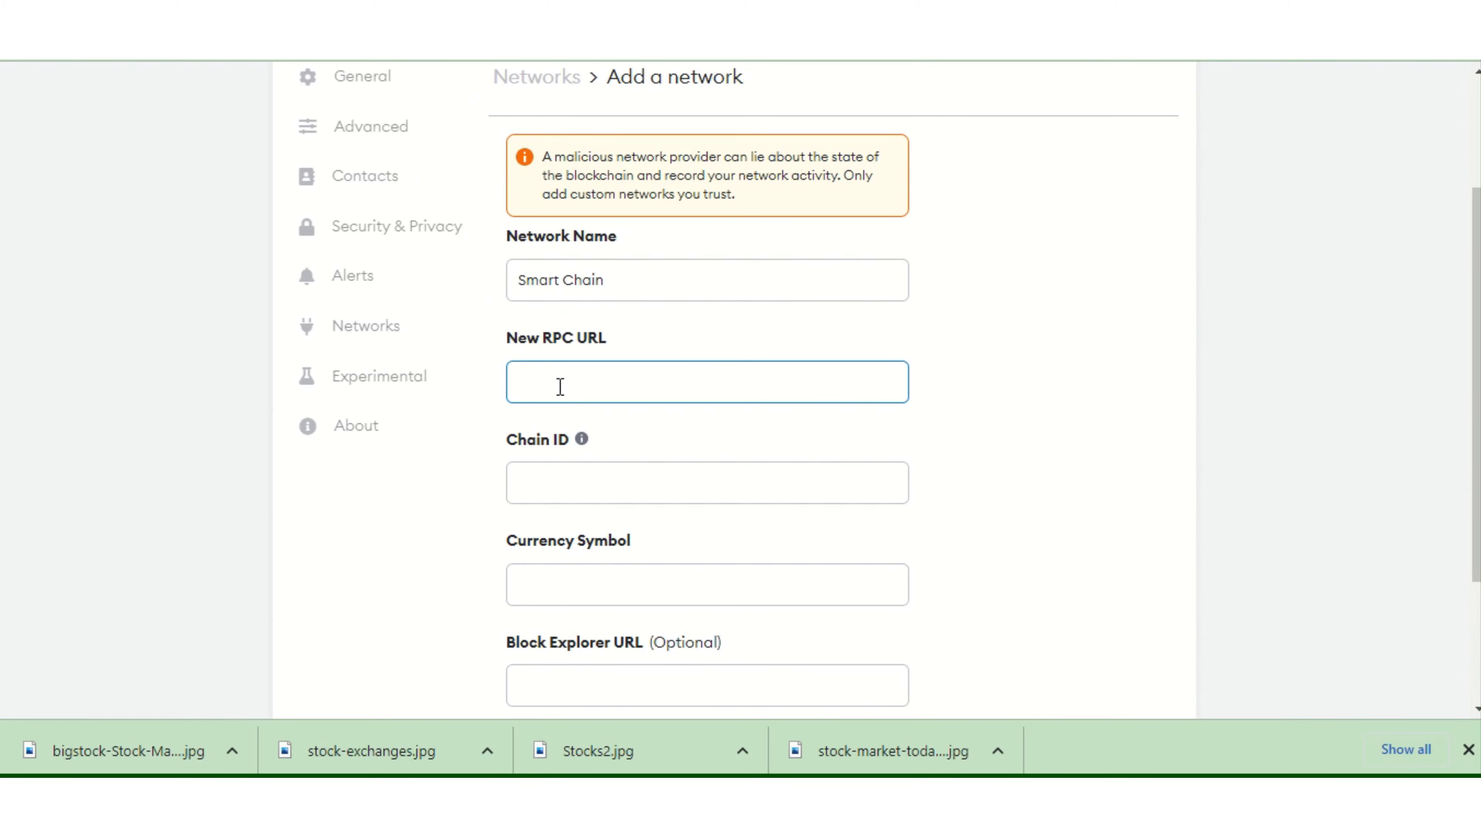
pyautogui.hotkey('ctrl', 'v')
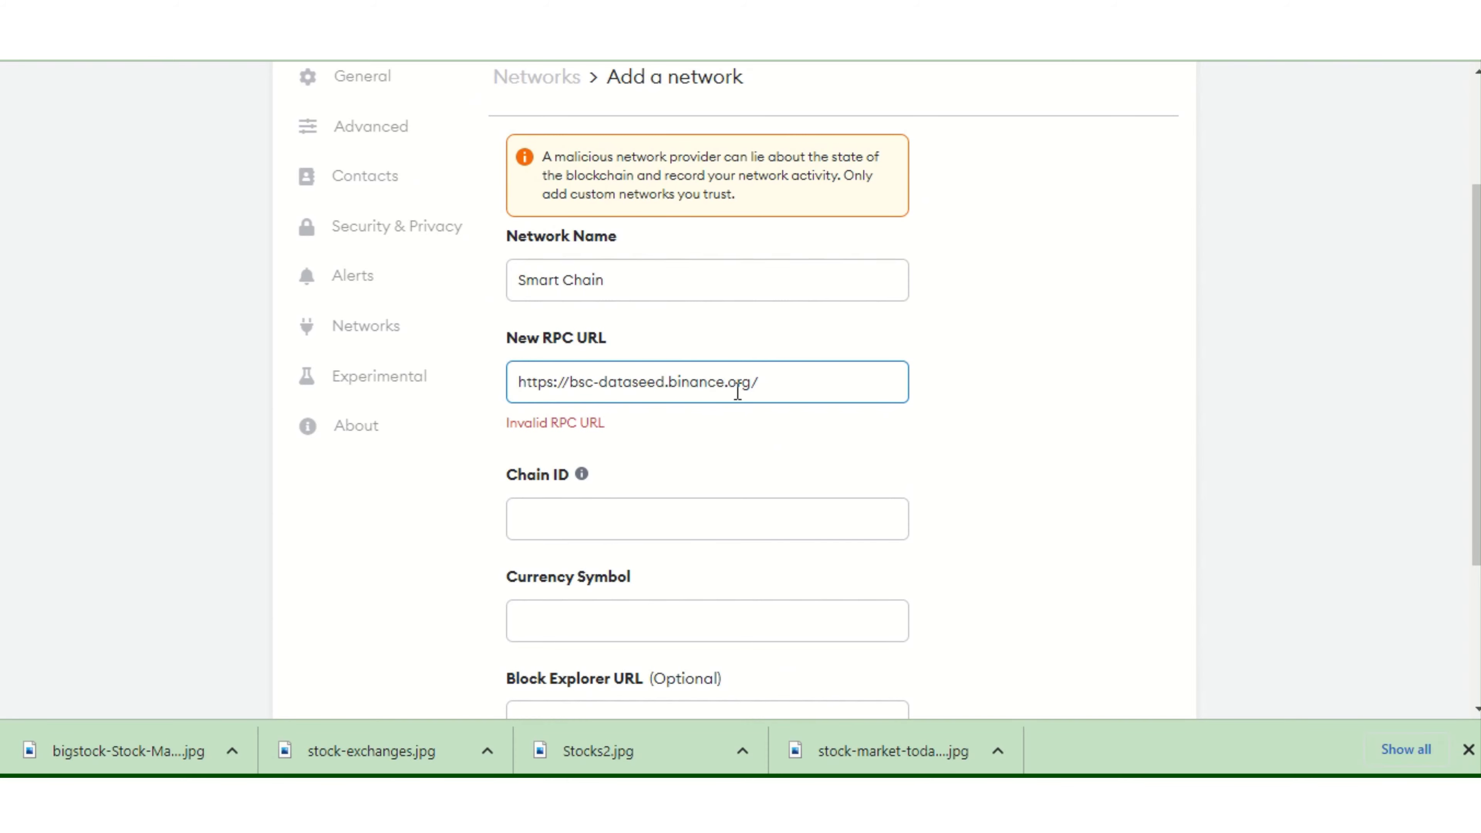
pyautogui.press('BackSpace')
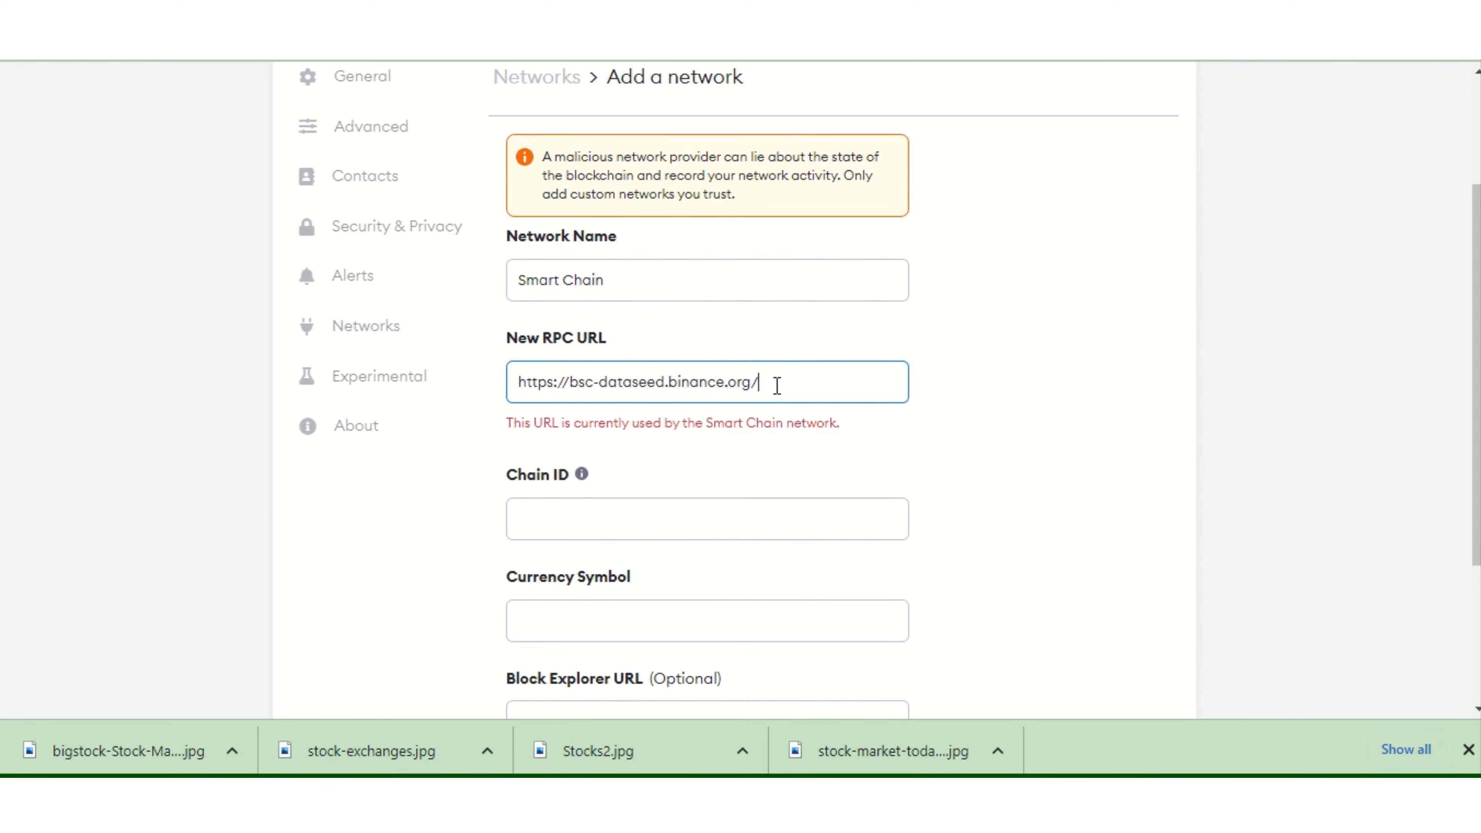
pyautogui.moveTo(642, 60)
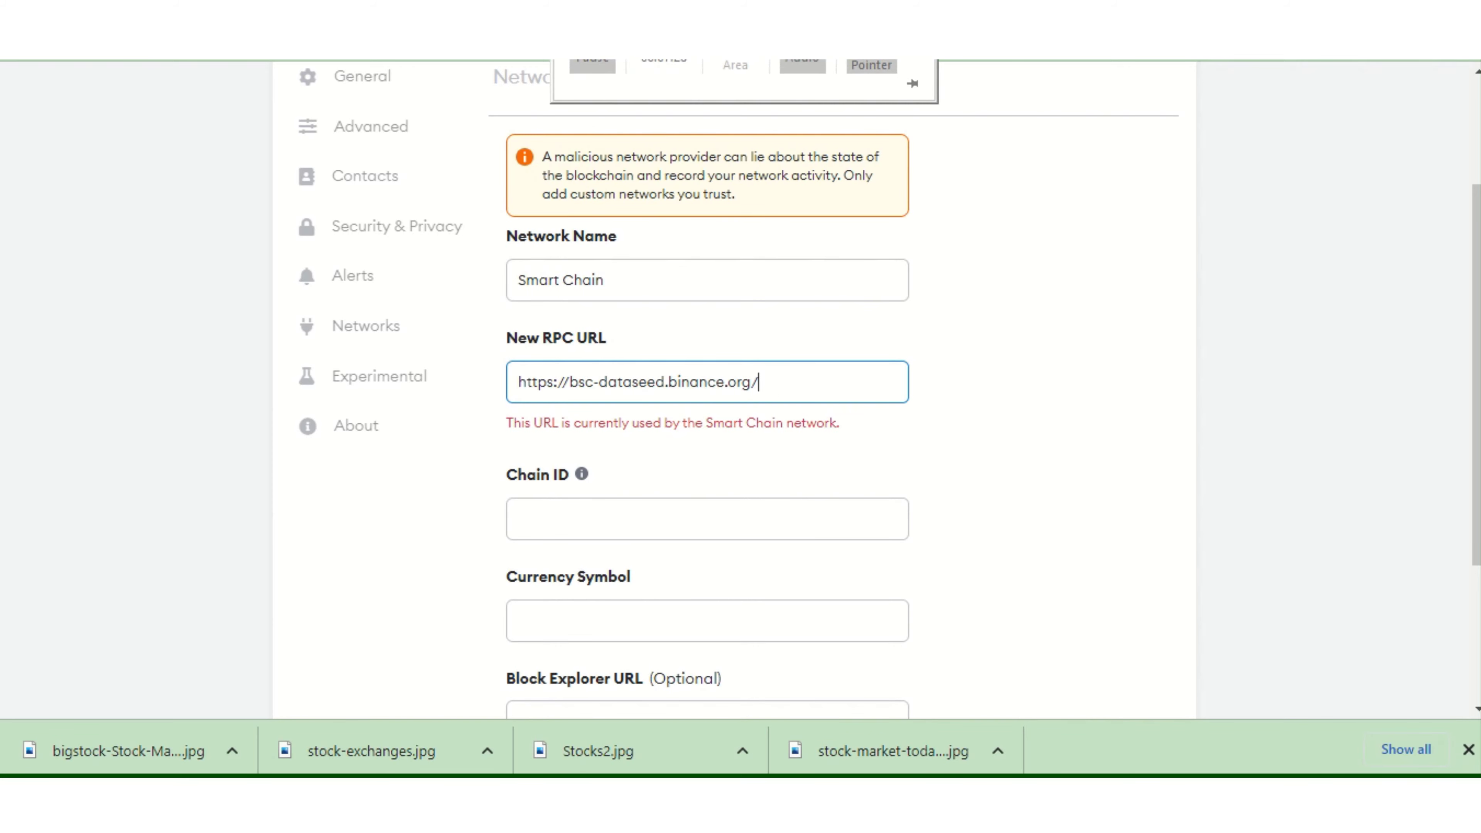
pyautogui.click(593, 61)
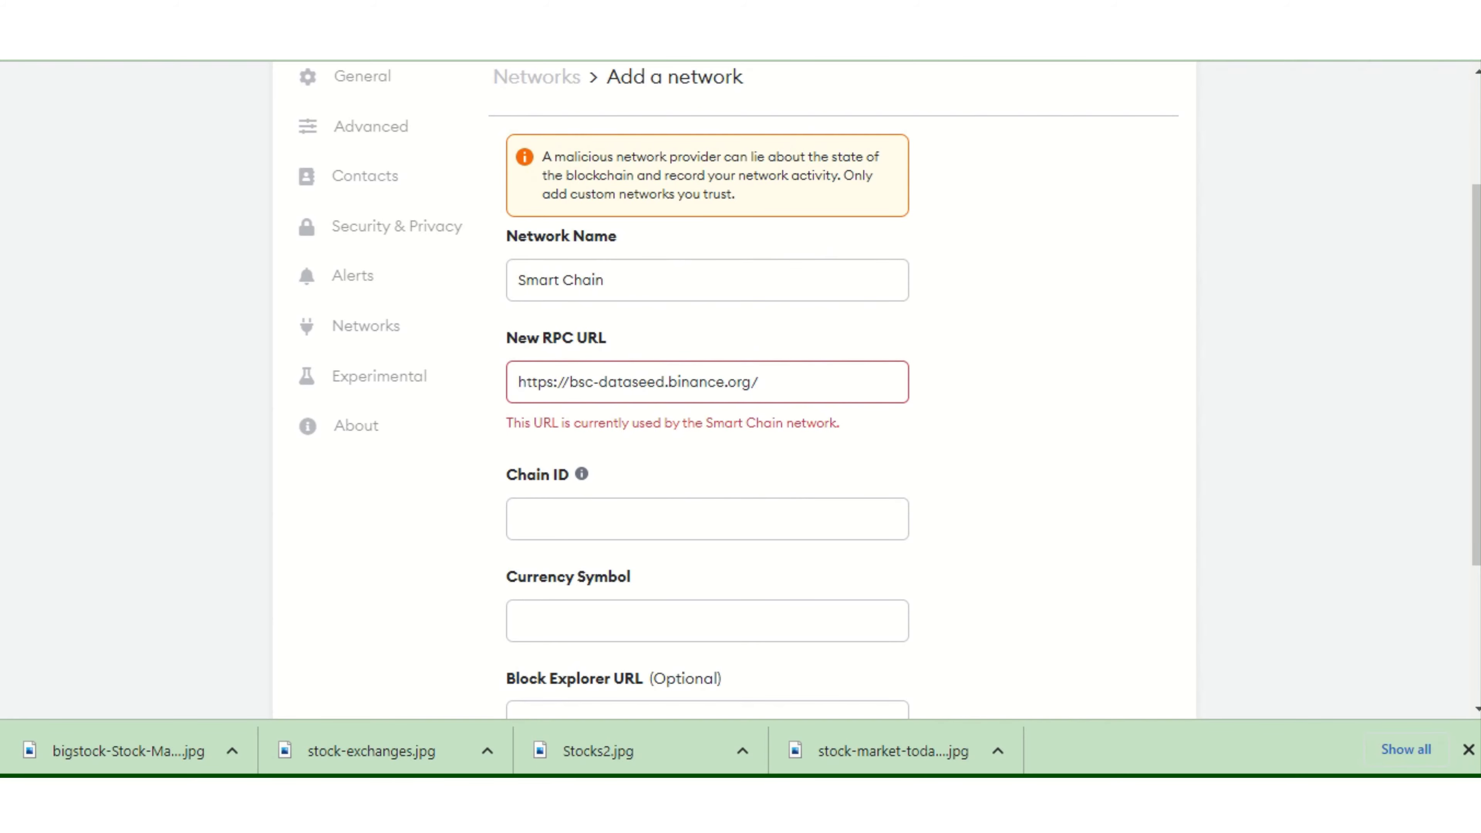
# Check the Mainnet parameters in the Binance Academy article and set the new network's chain ID to 56 in MetaMask
pyautogui.click(515, 29)
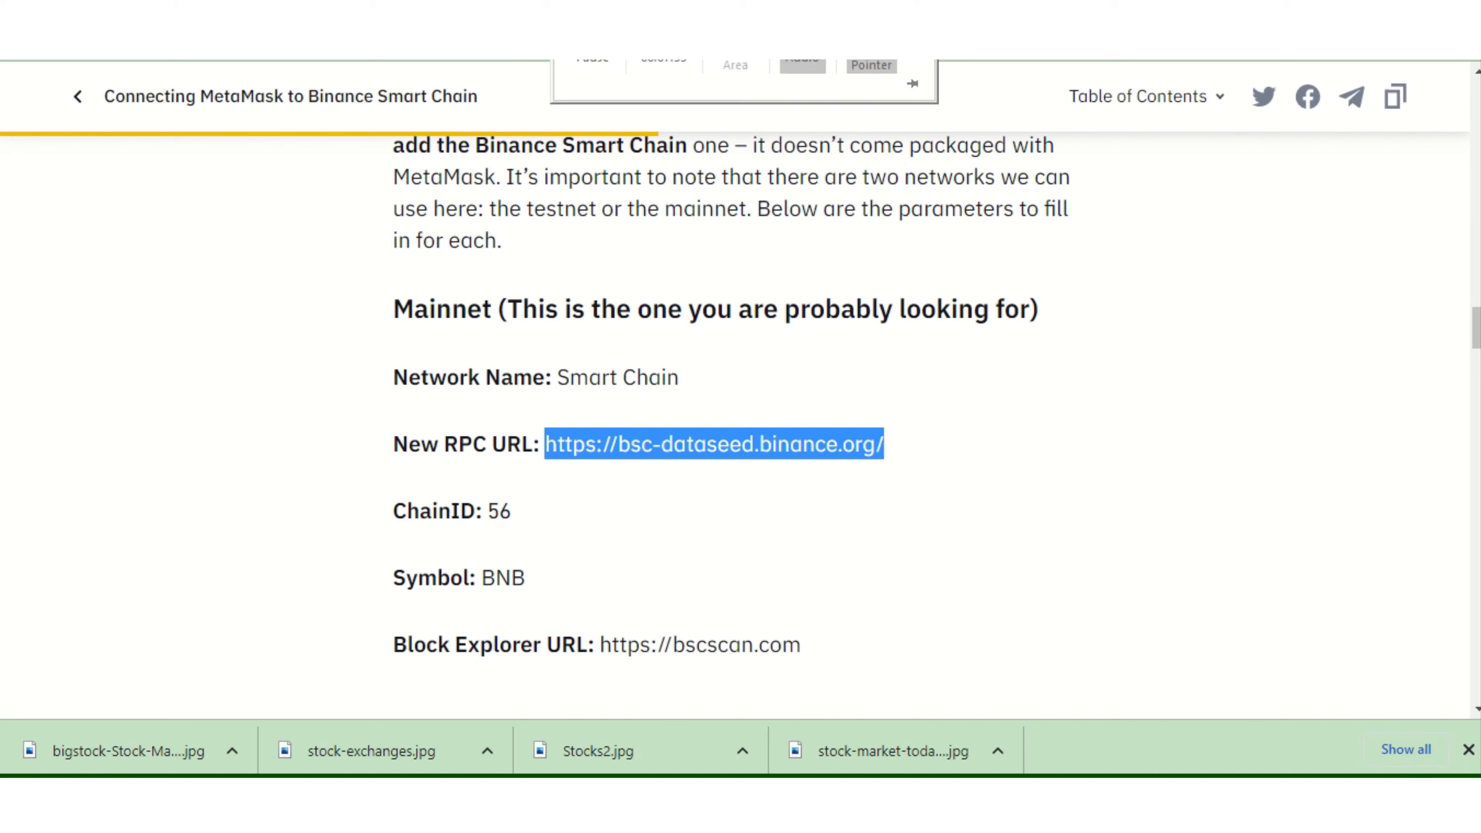
pyautogui.click(1167, 44)
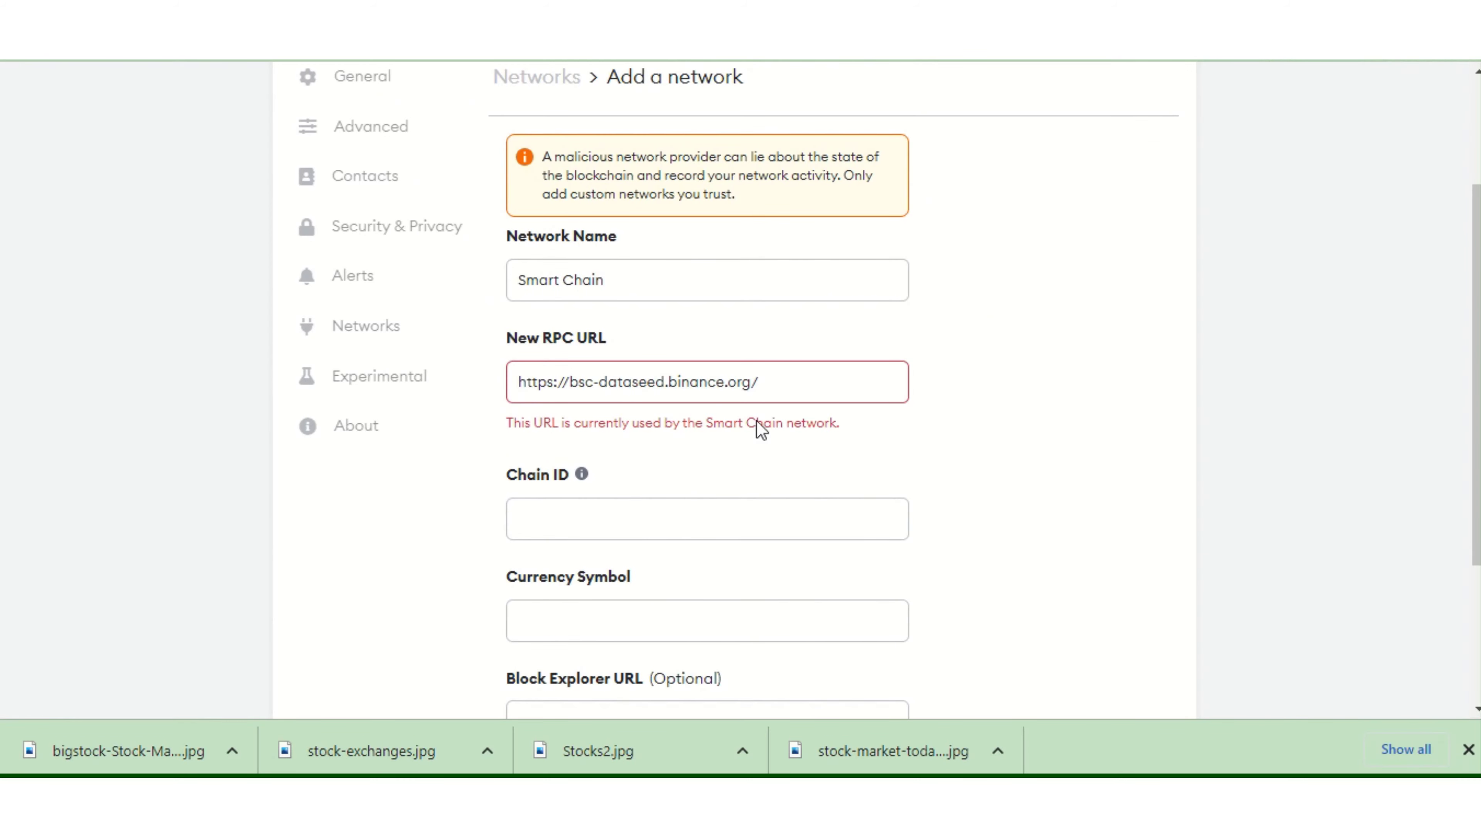
pyautogui.click(637, 530)
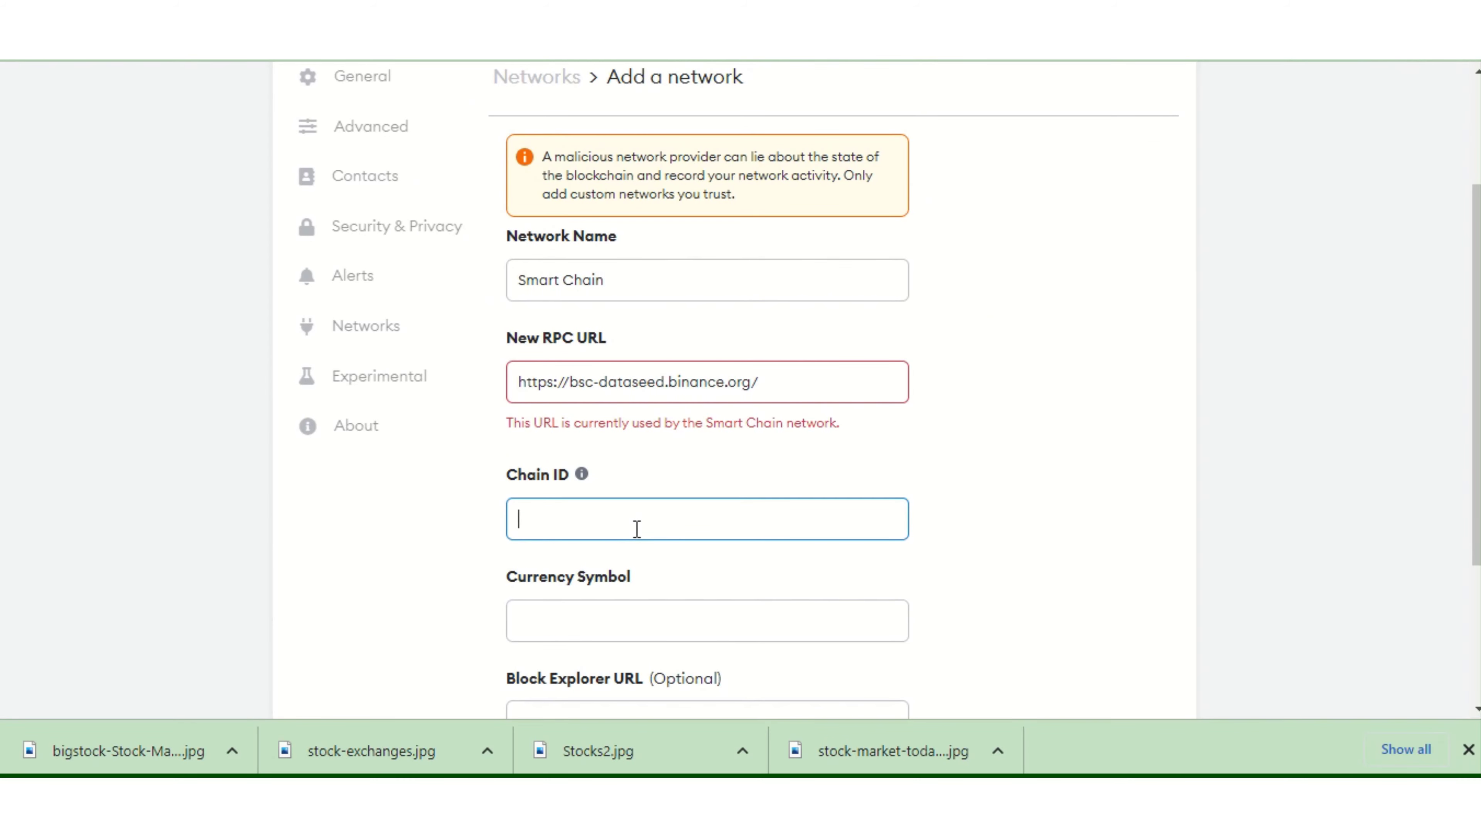
pyautogui.write('56')
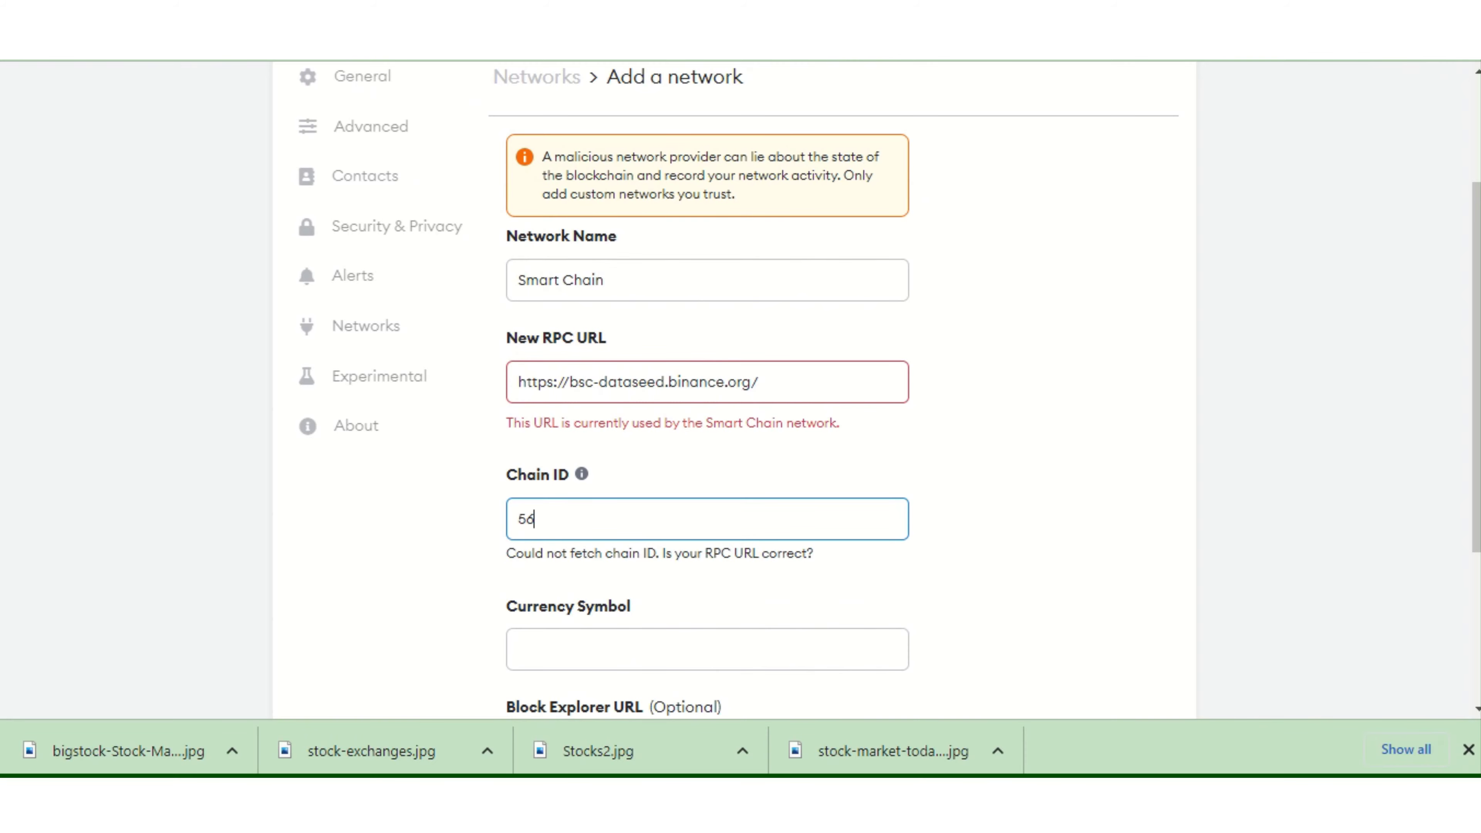
# Look up the symbol in the Binance Academy article and set the currency symbol to BNB in MetaMask
pyautogui.click(432, 17)
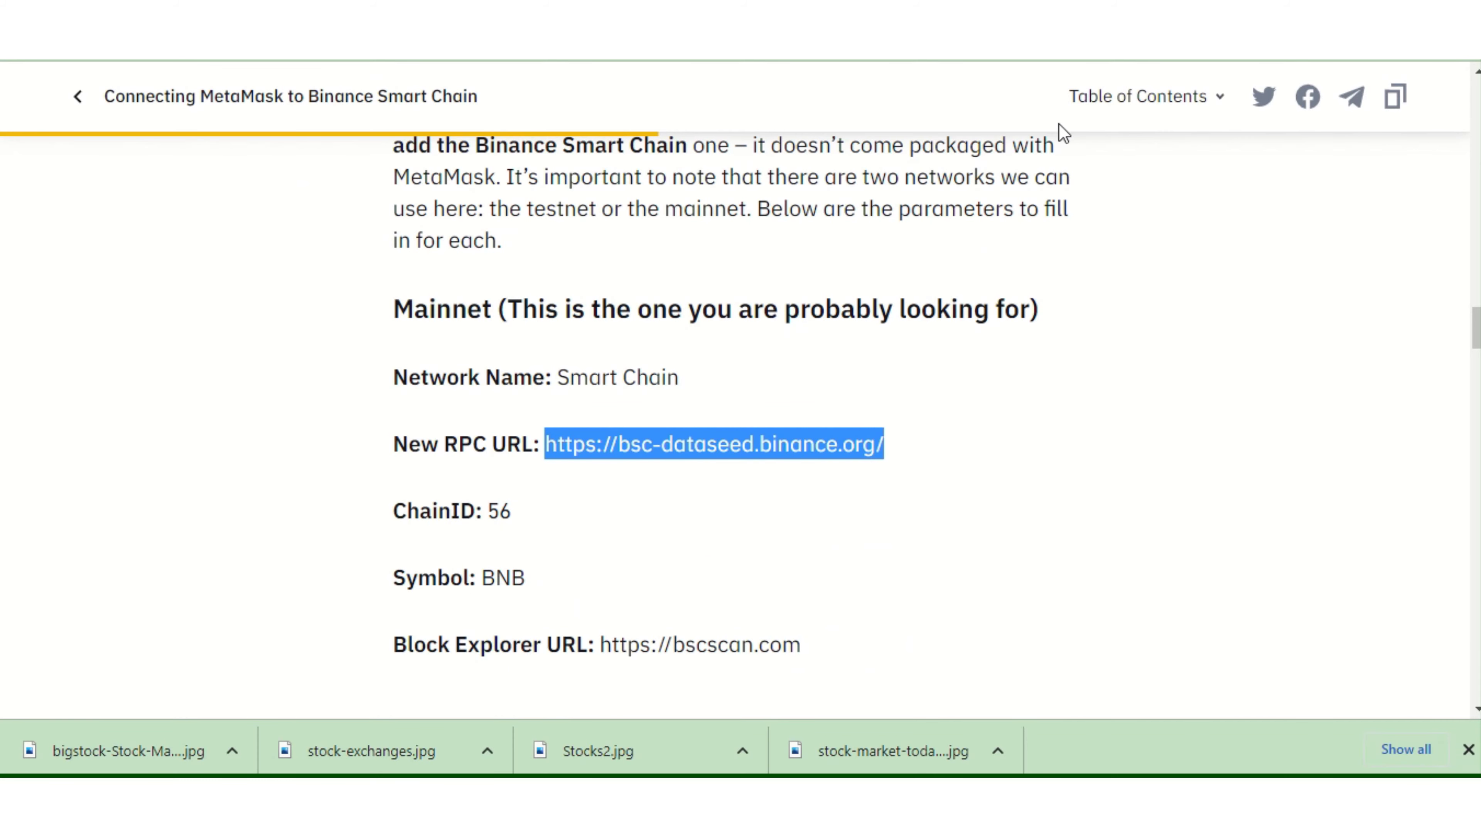
pyautogui.click(1102, 23)
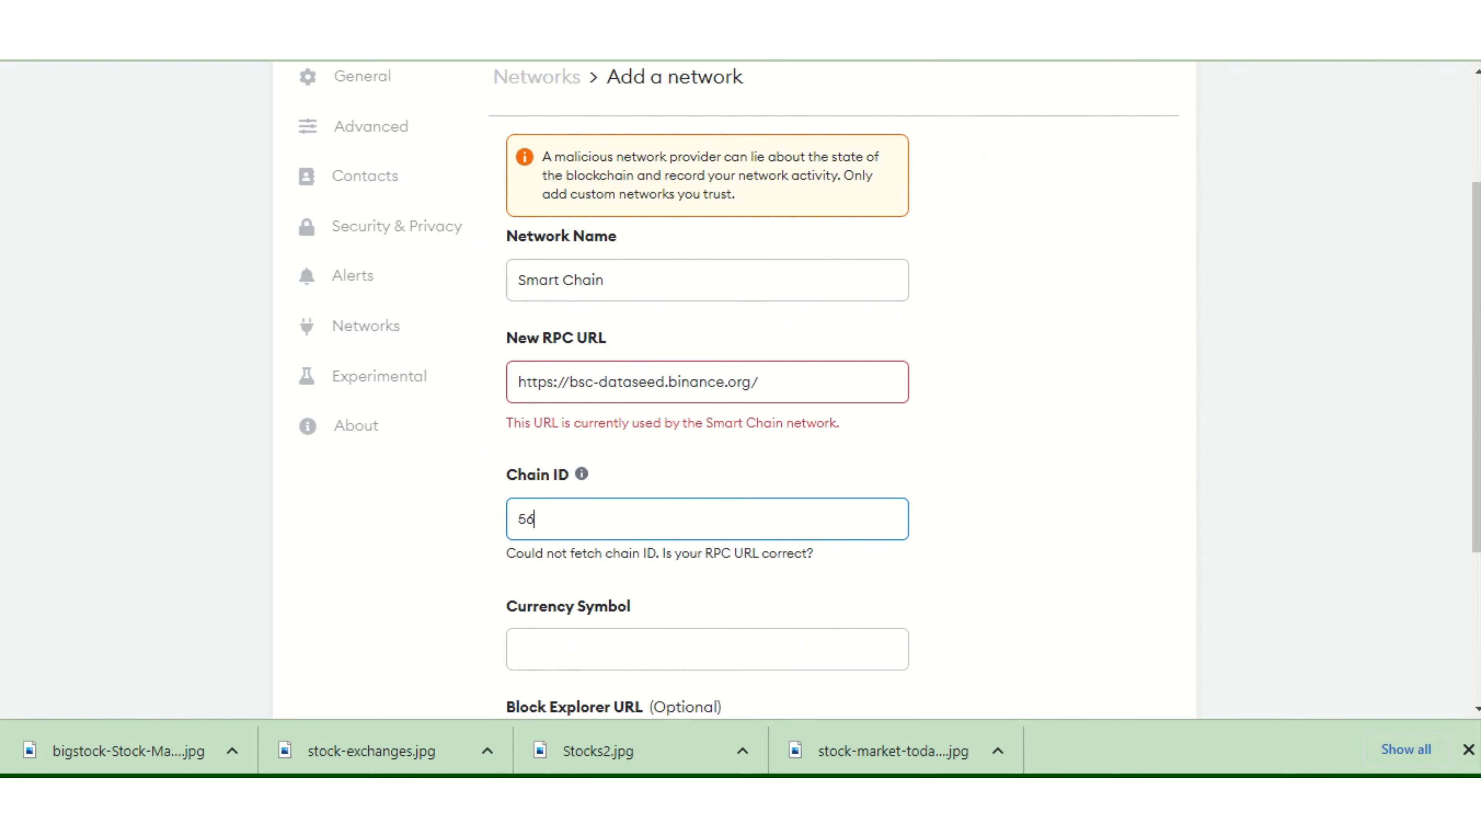
pyautogui.click(675, 652)
pyautogui.write('b')
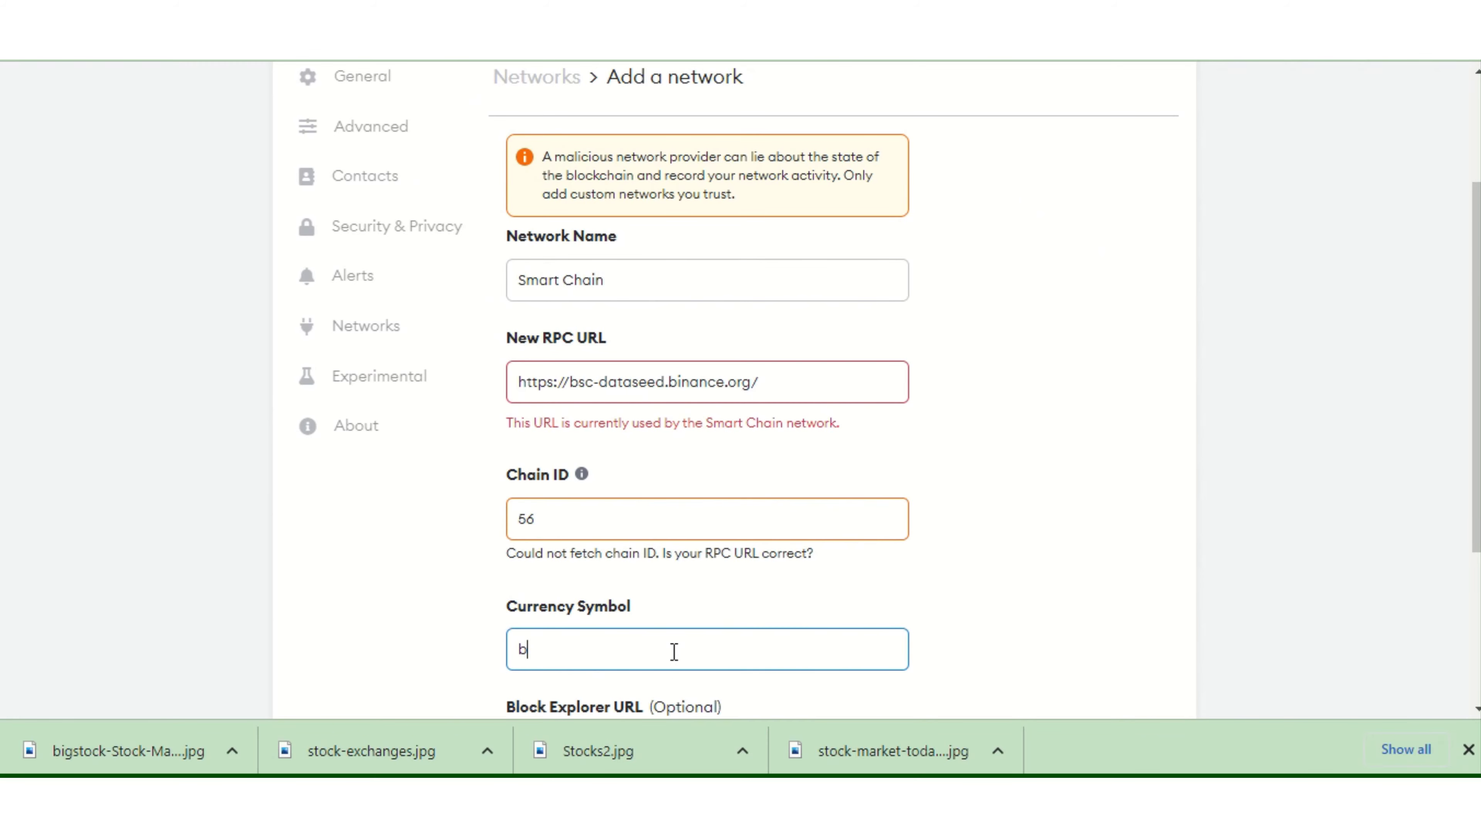
pyautogui.press('BackSpace')
pyautogui.write('BNB')
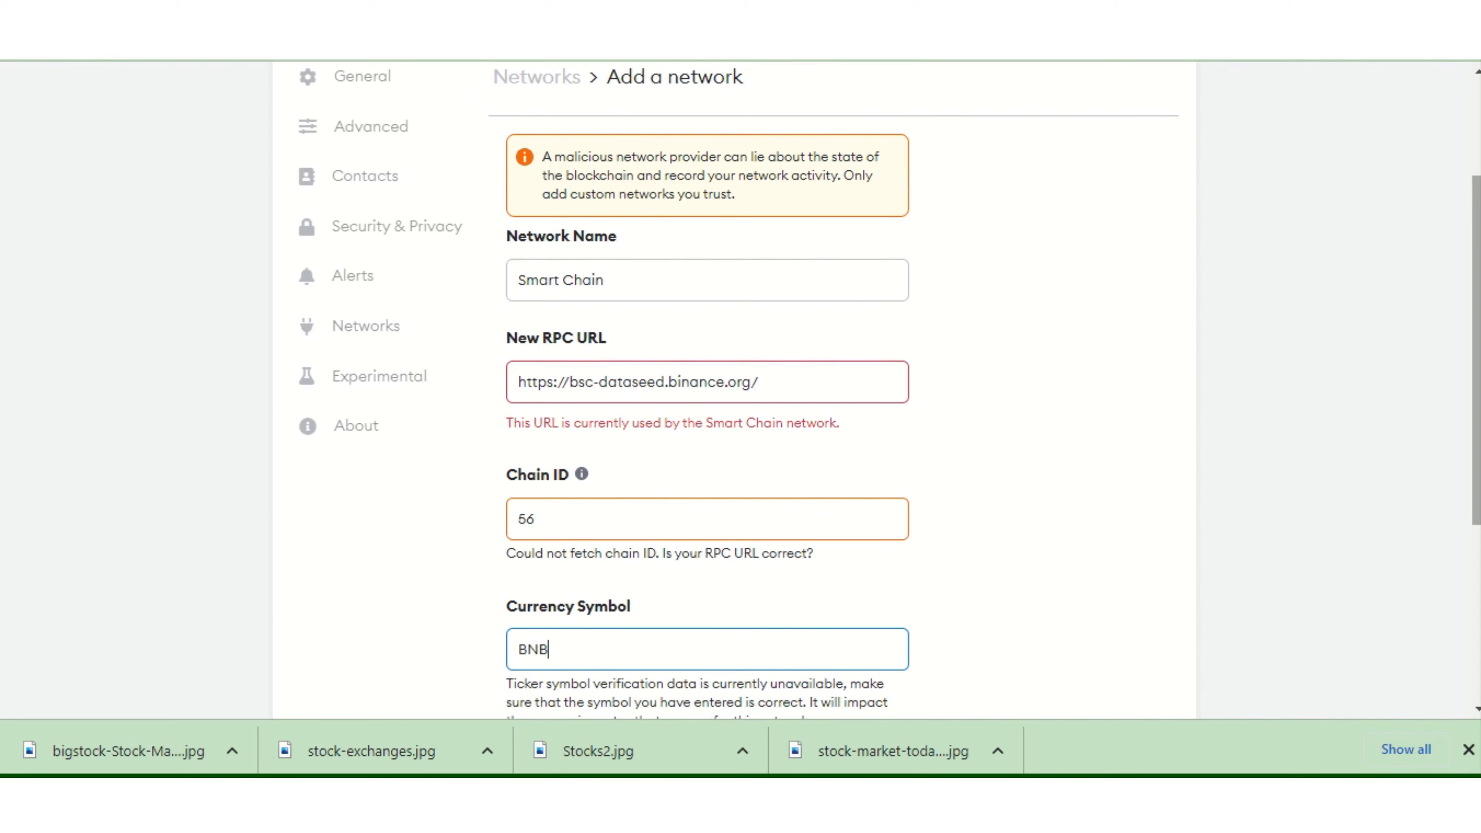
pyautogui.scroll(-4, 744, 390)
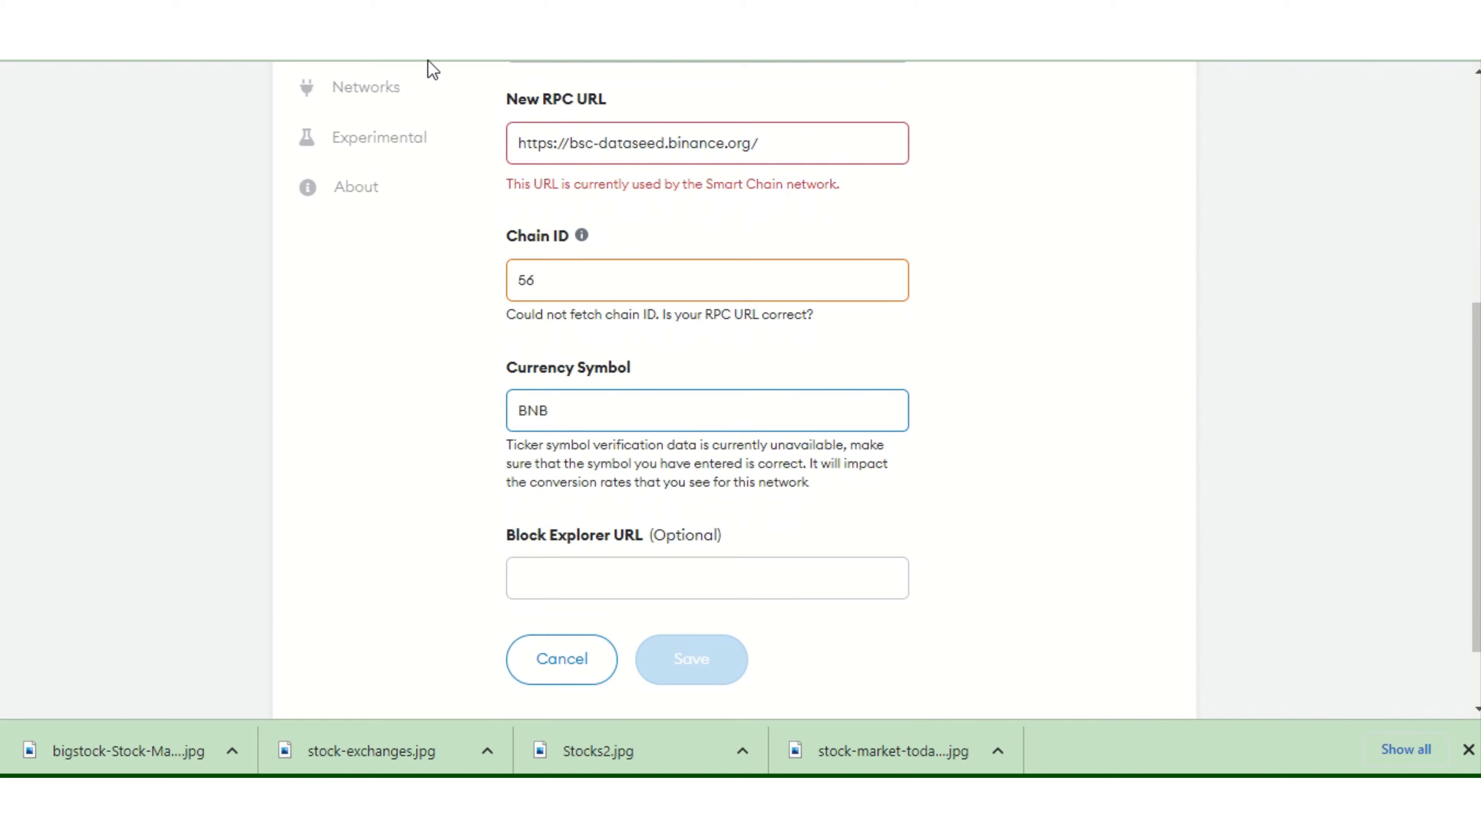
pyautogui.click(356, 11)
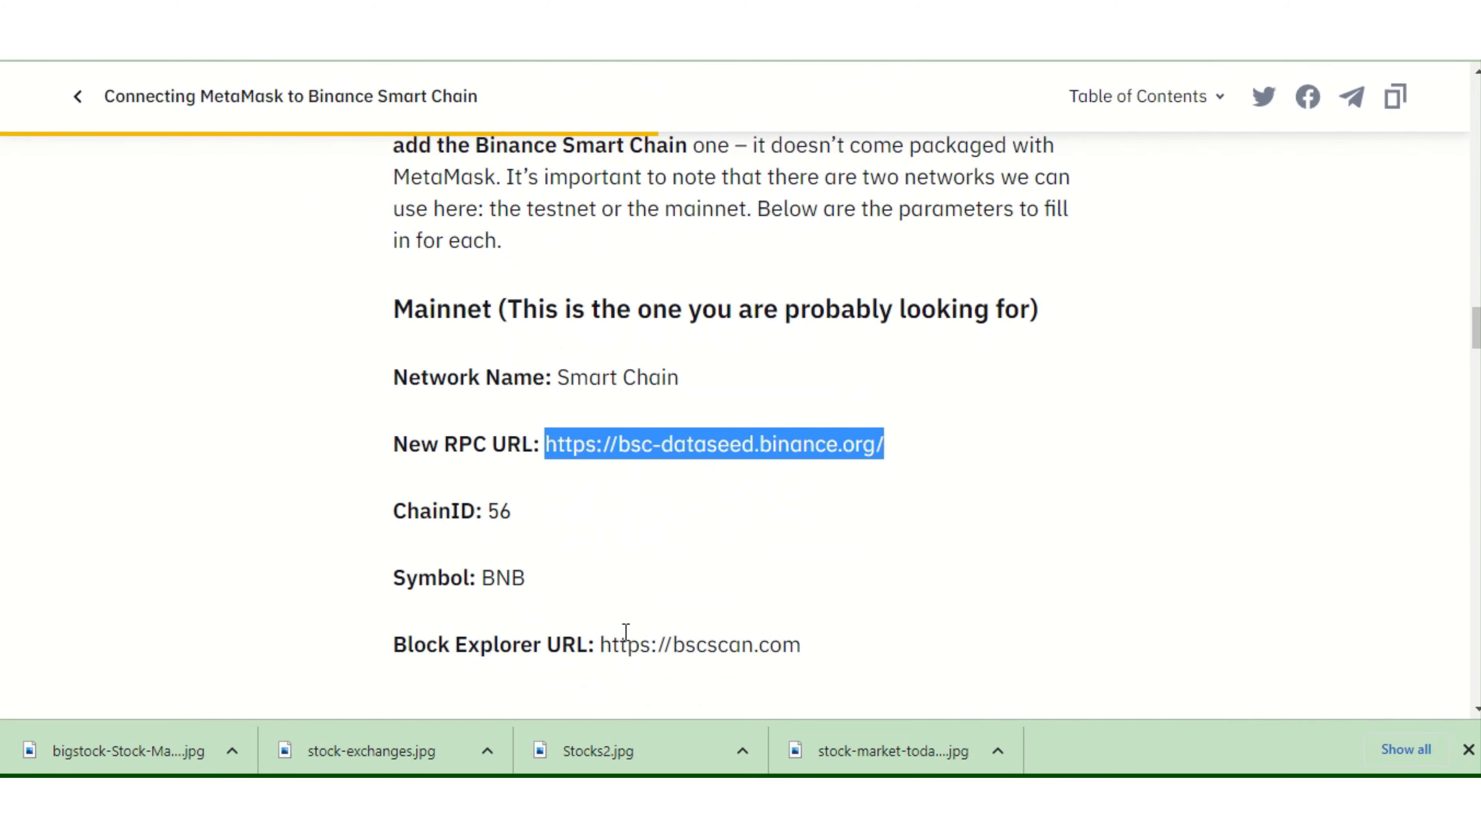
pyautogui.moveTo(603, 647); pyautogui.dragTo(804, 652)
pyautogui.hotkey('ctrl', 'c')
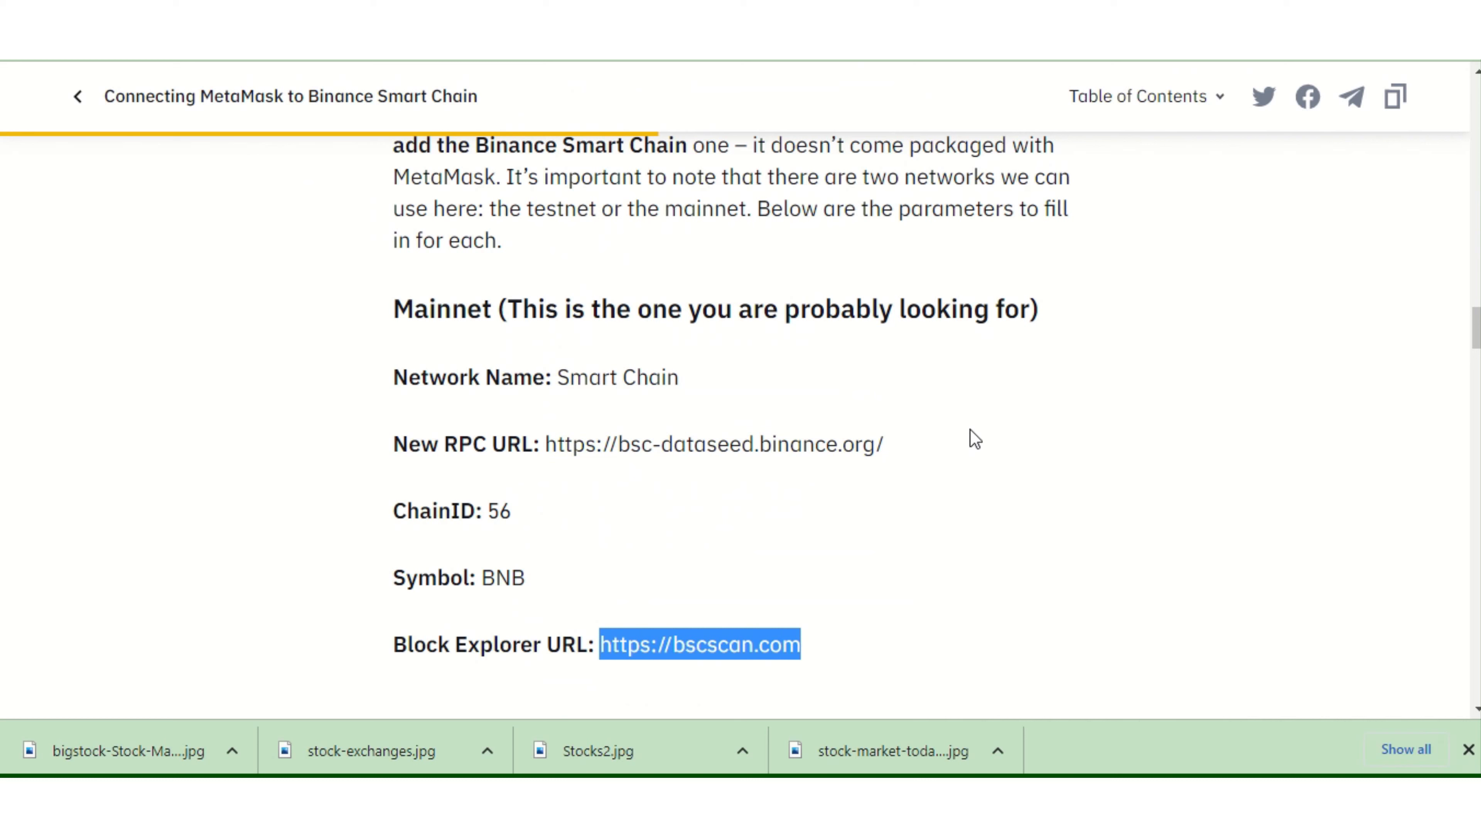
pyautogui.hotkey('alt', 'Tab')
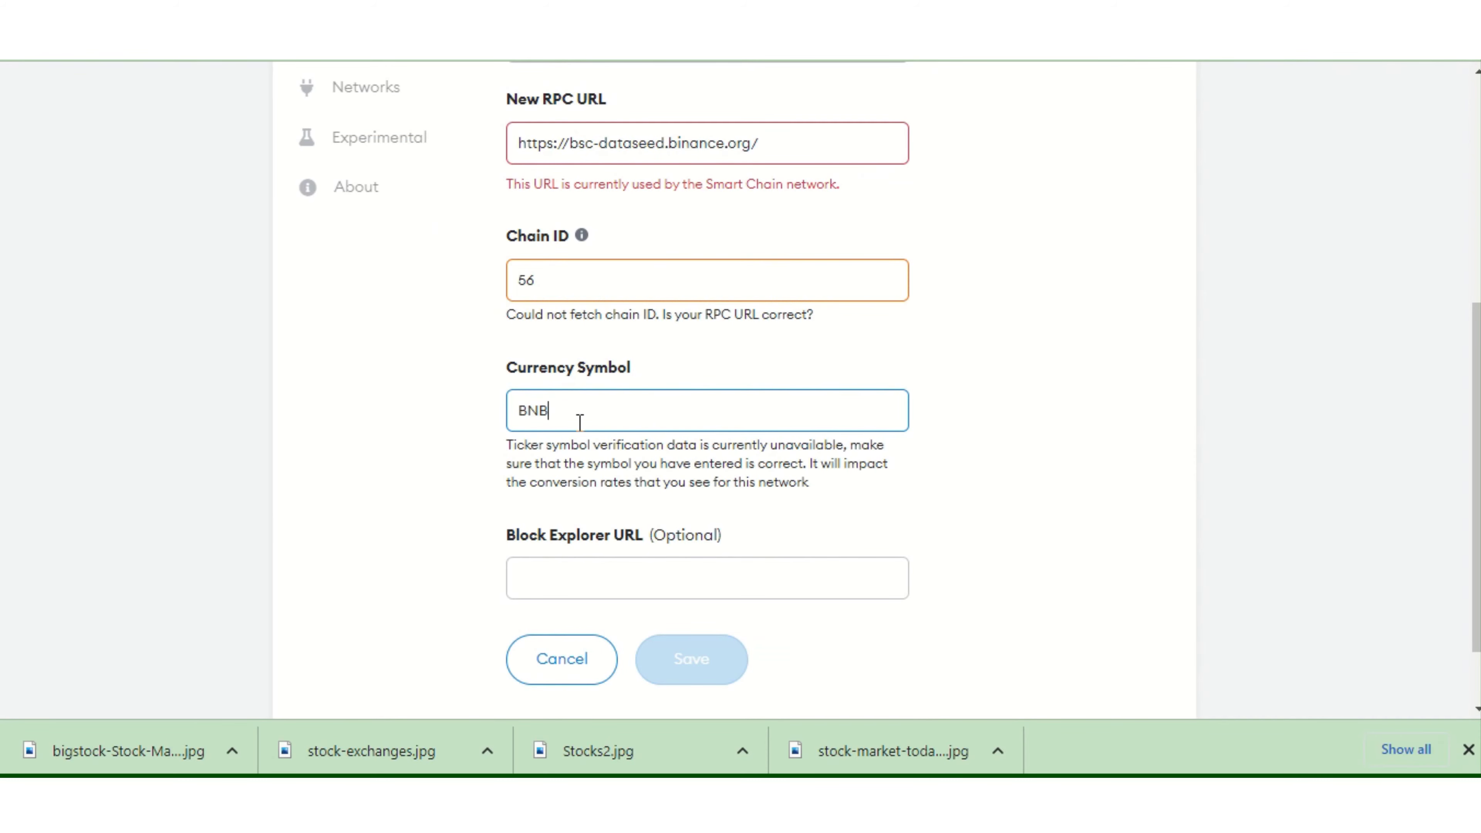
pyautogui.click(554, 585)
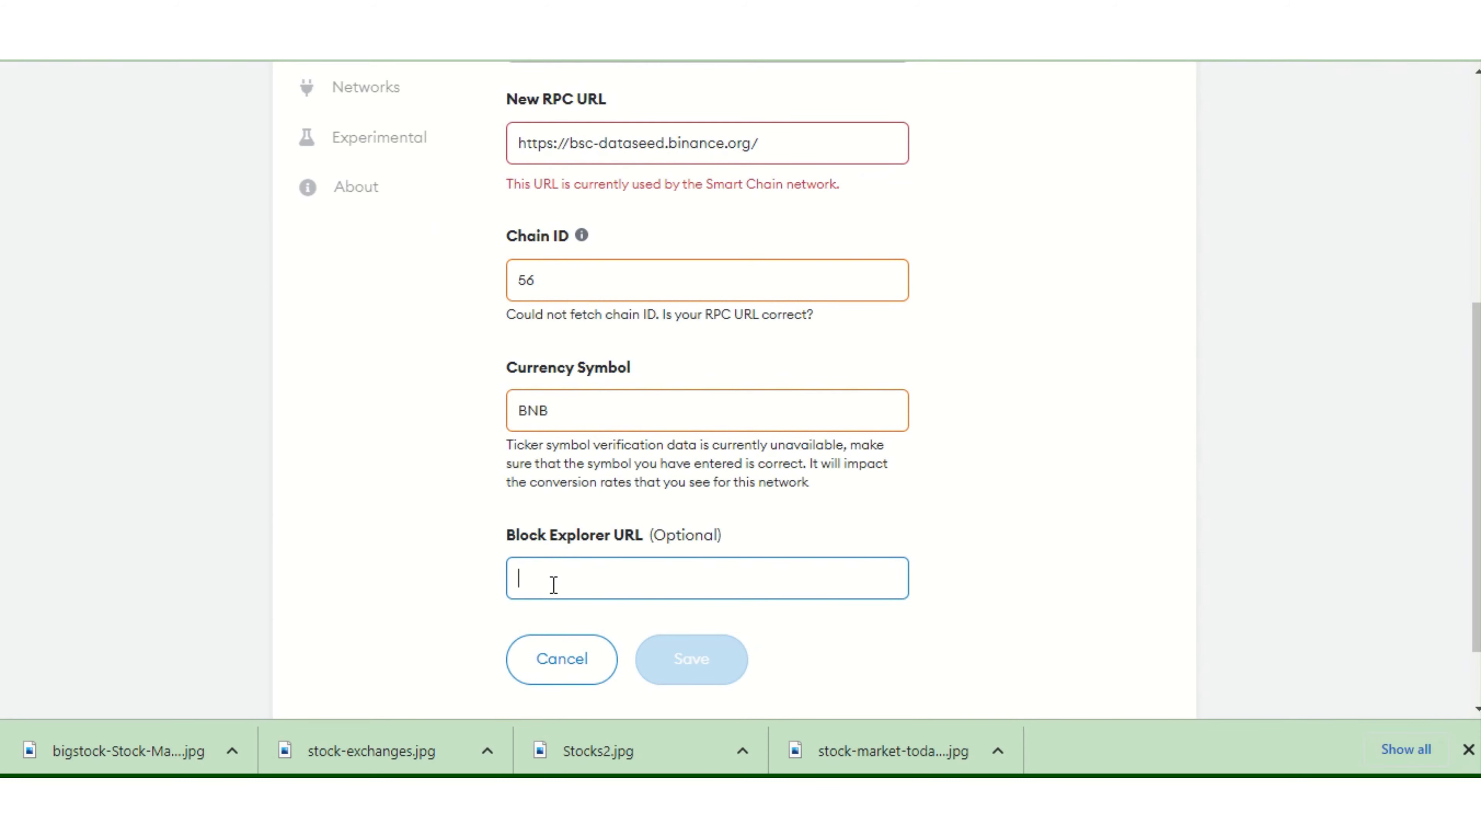
pyautogui.hotkey('ctrl', 'v')
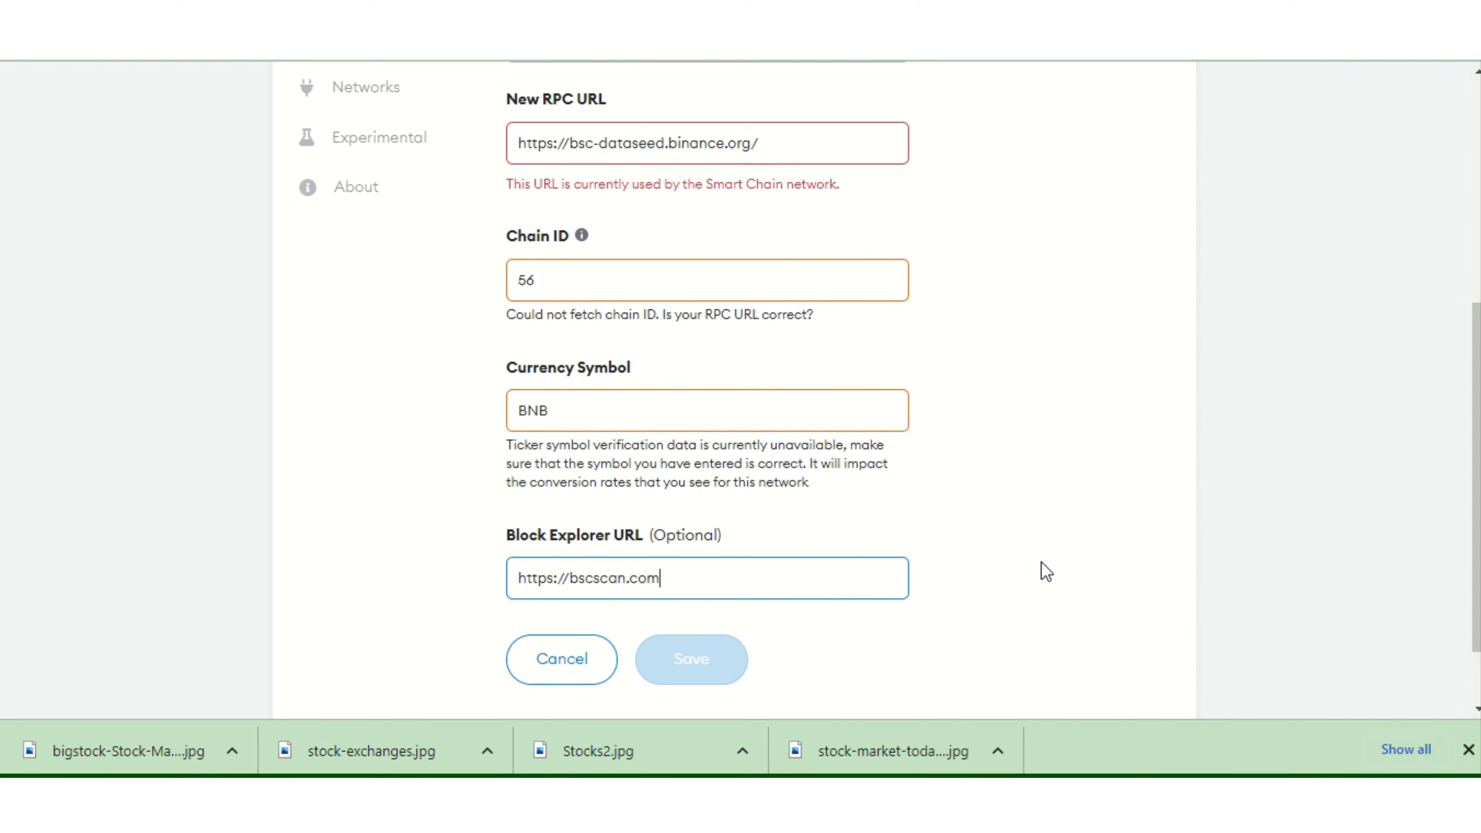
pyautogui.moveTo(744, 61)
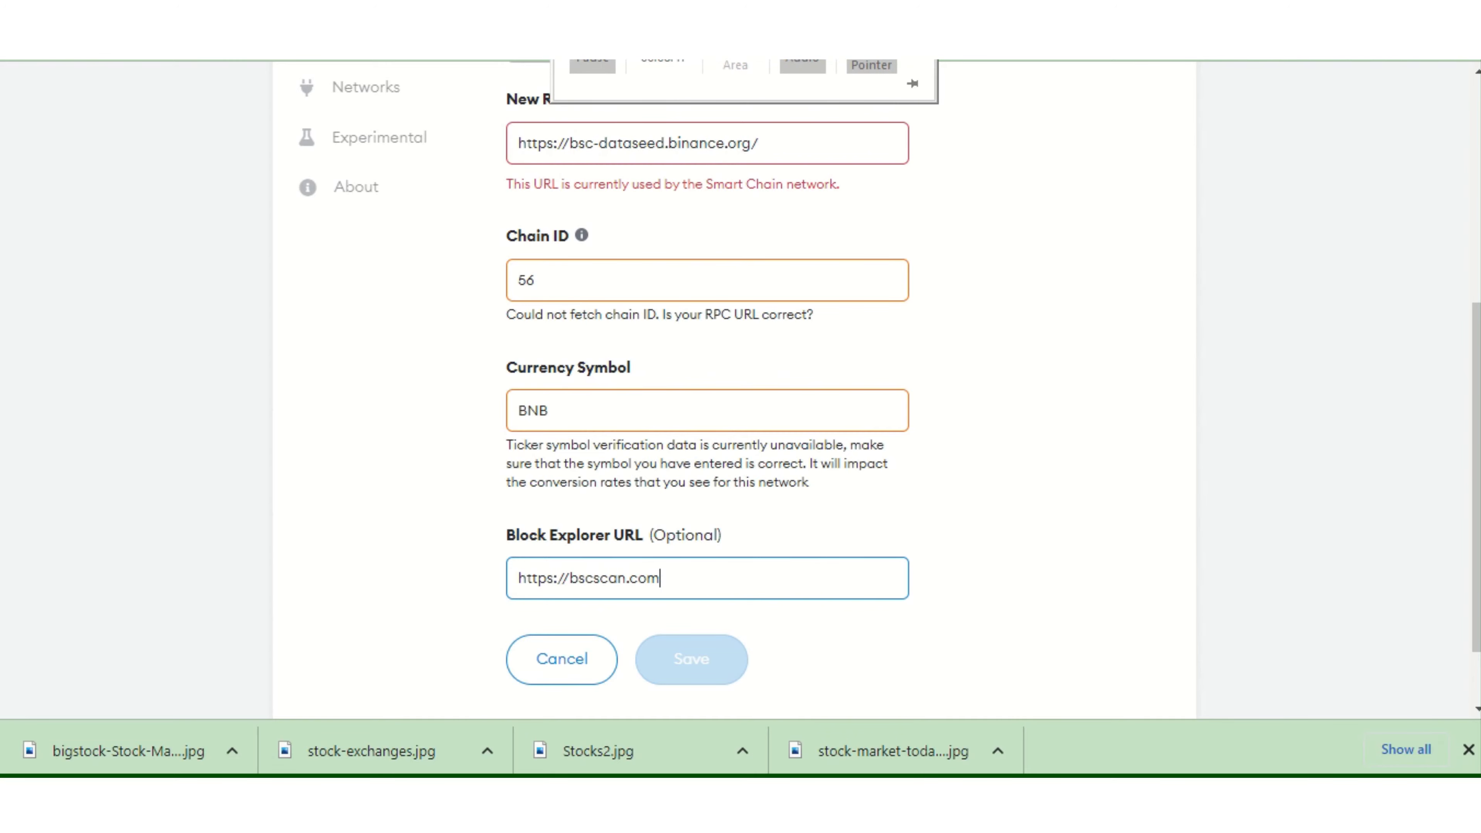
# Leave the new network form without saving and return to the wallet's main account page
pyautogui.scroll(7, 817, 291)
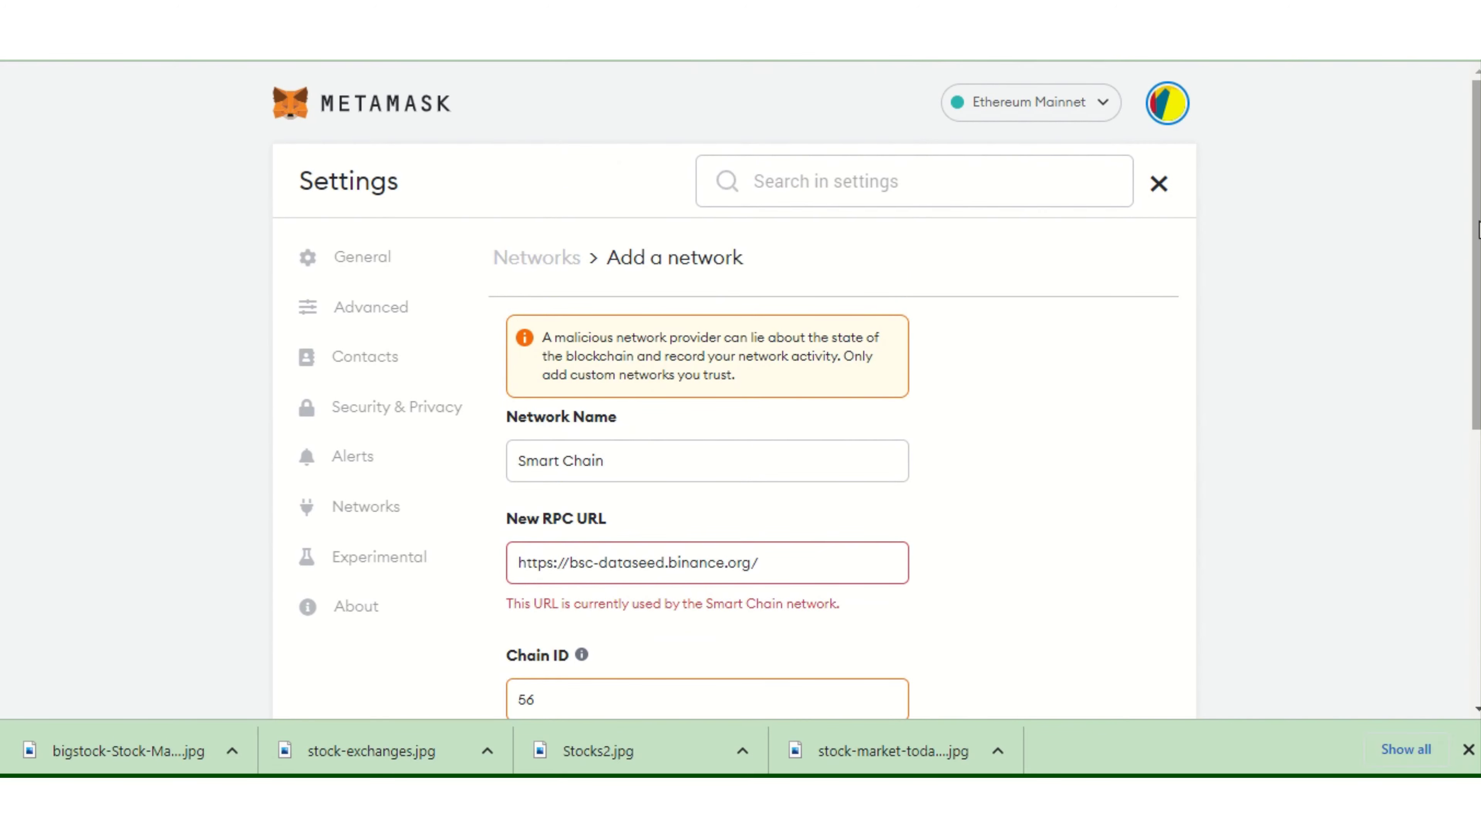
pyautogui.moveTo(1478, 230)
pyautogui.mouseDown()
pyautogui.moveTo(1478, 523)
pyautogui.moveTo(1470, 223)
pyautogui.mouseUp()
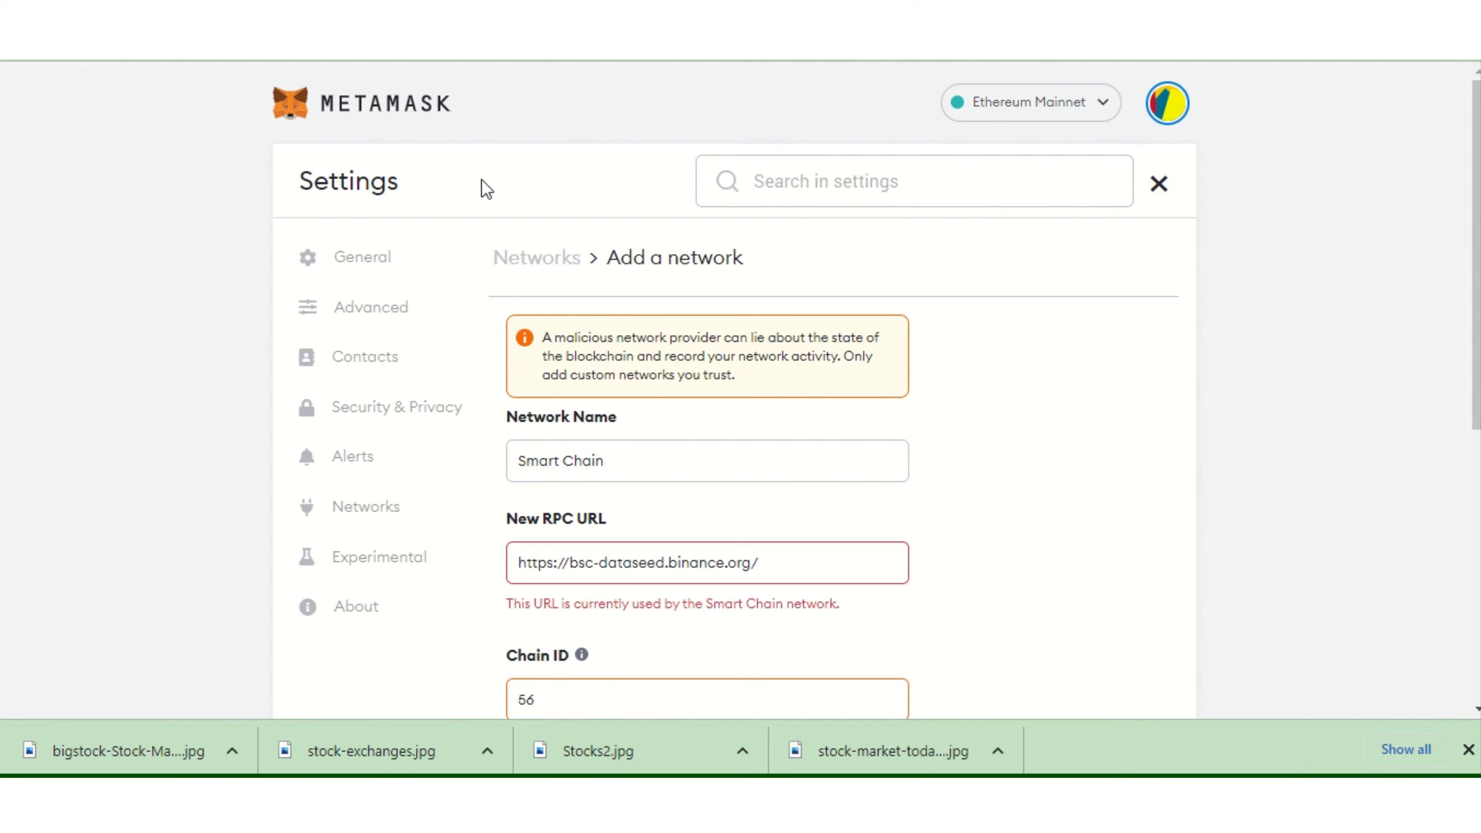
pyautogui.click(380, 110)
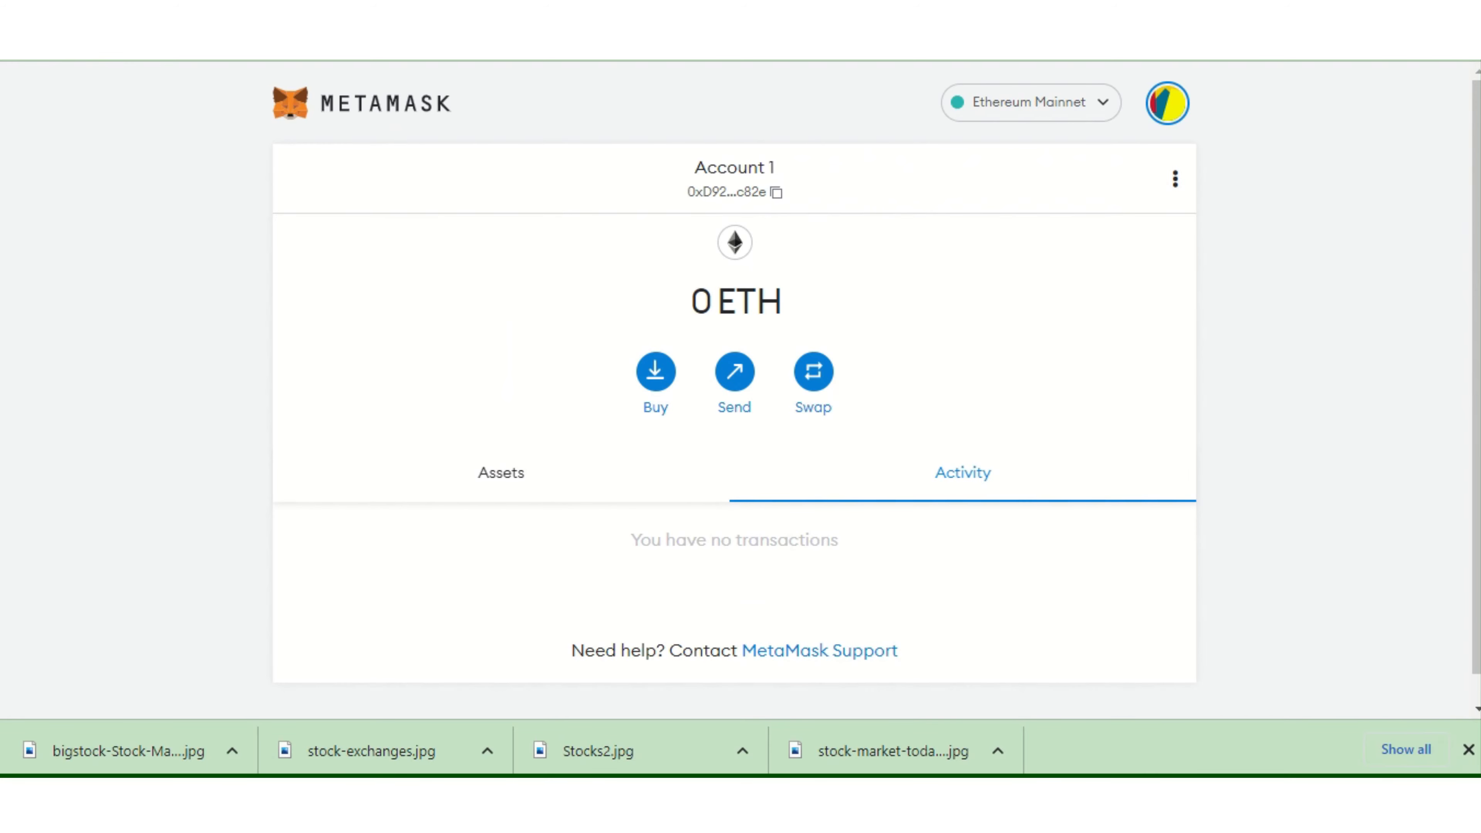
pyautogui.click(590, 65)
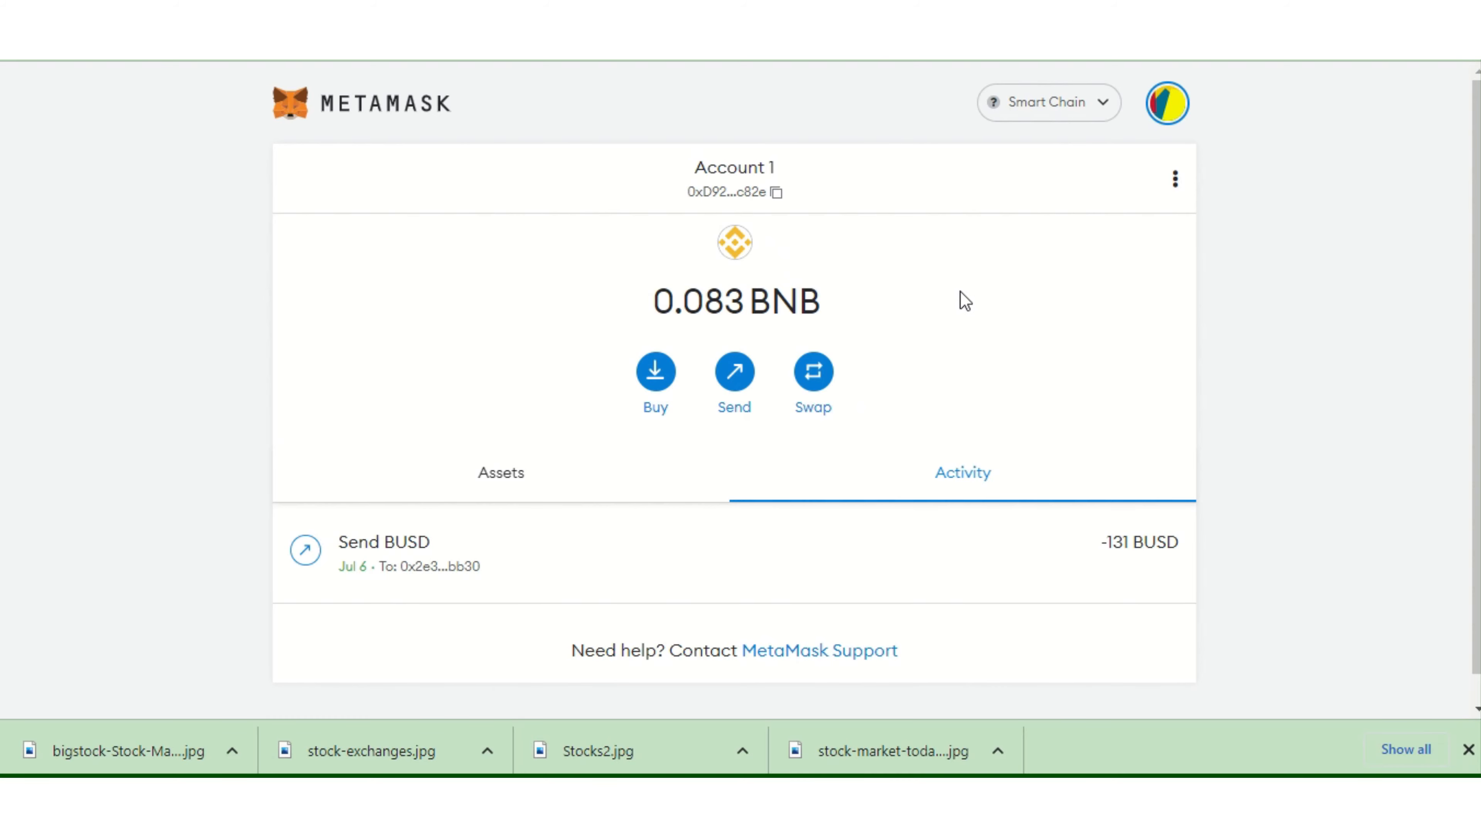
# Switch the wallet's active network to Ethereum Mainnet and view the account page
pyautogui.moveTo(593, 60)
pyautogui.click(1104, 104)
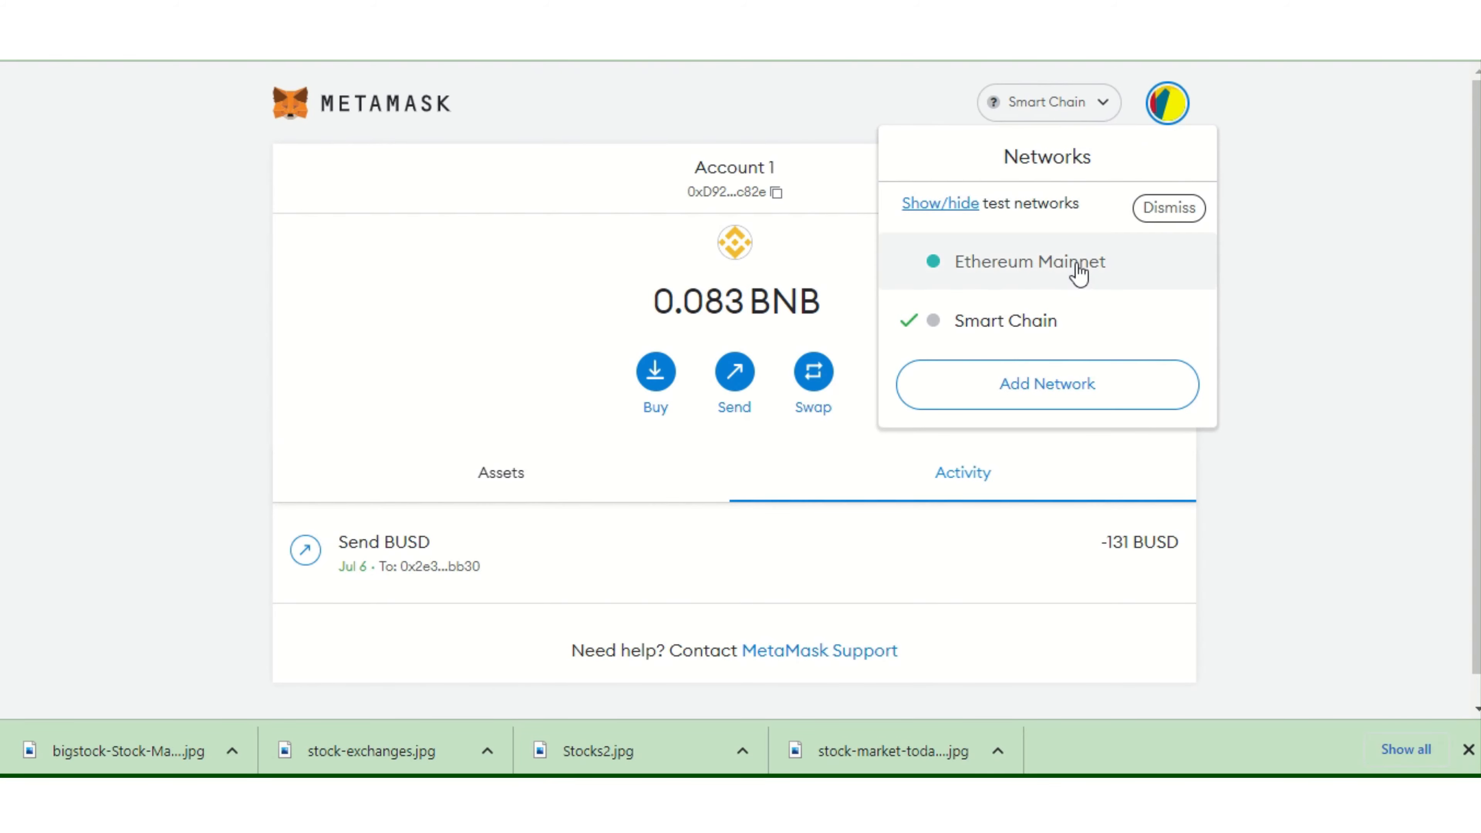
pyautogui.click(1035, 269)
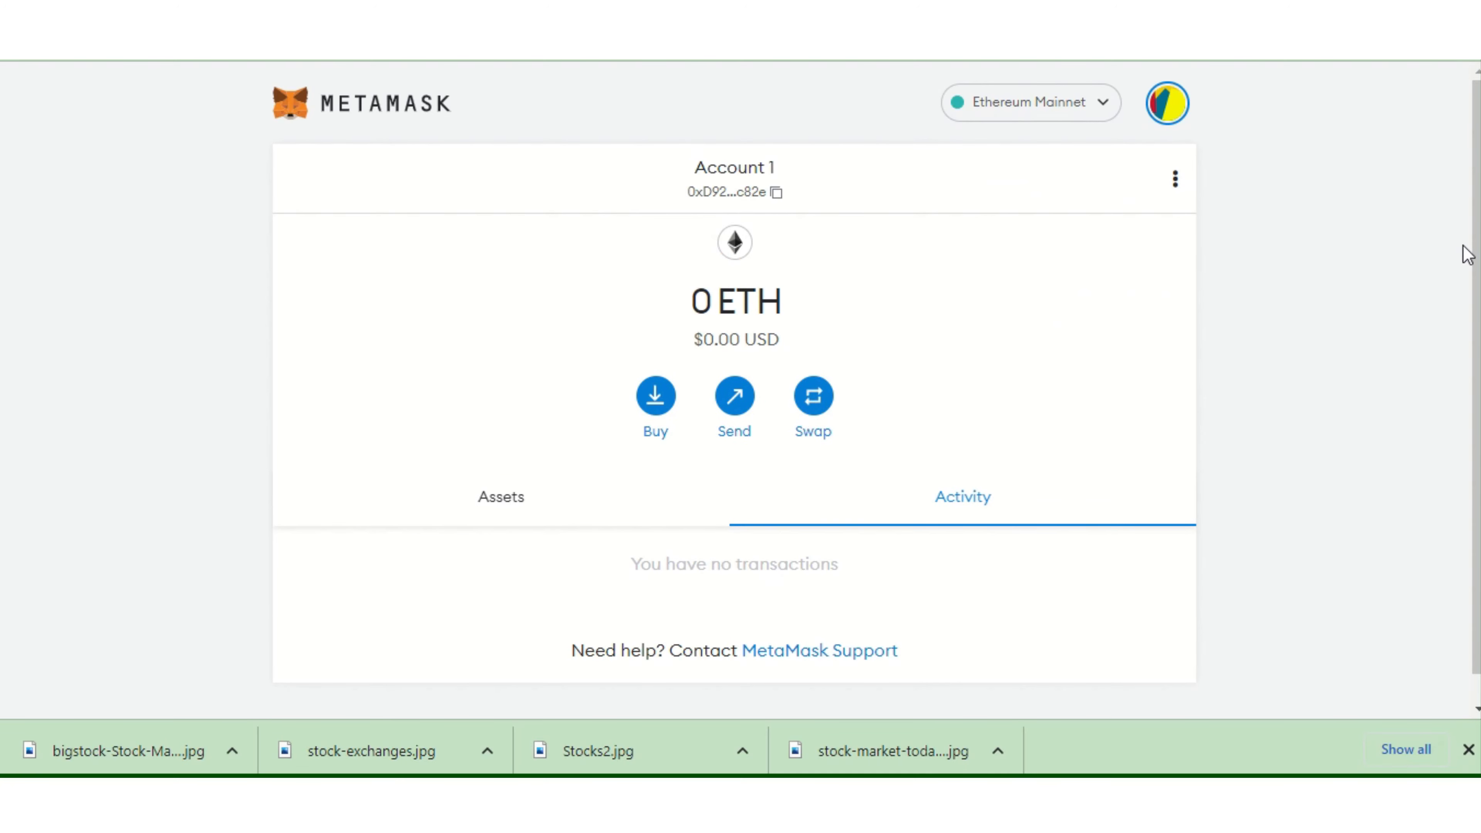
pyautogui.scroll(-1, 1467, 255)
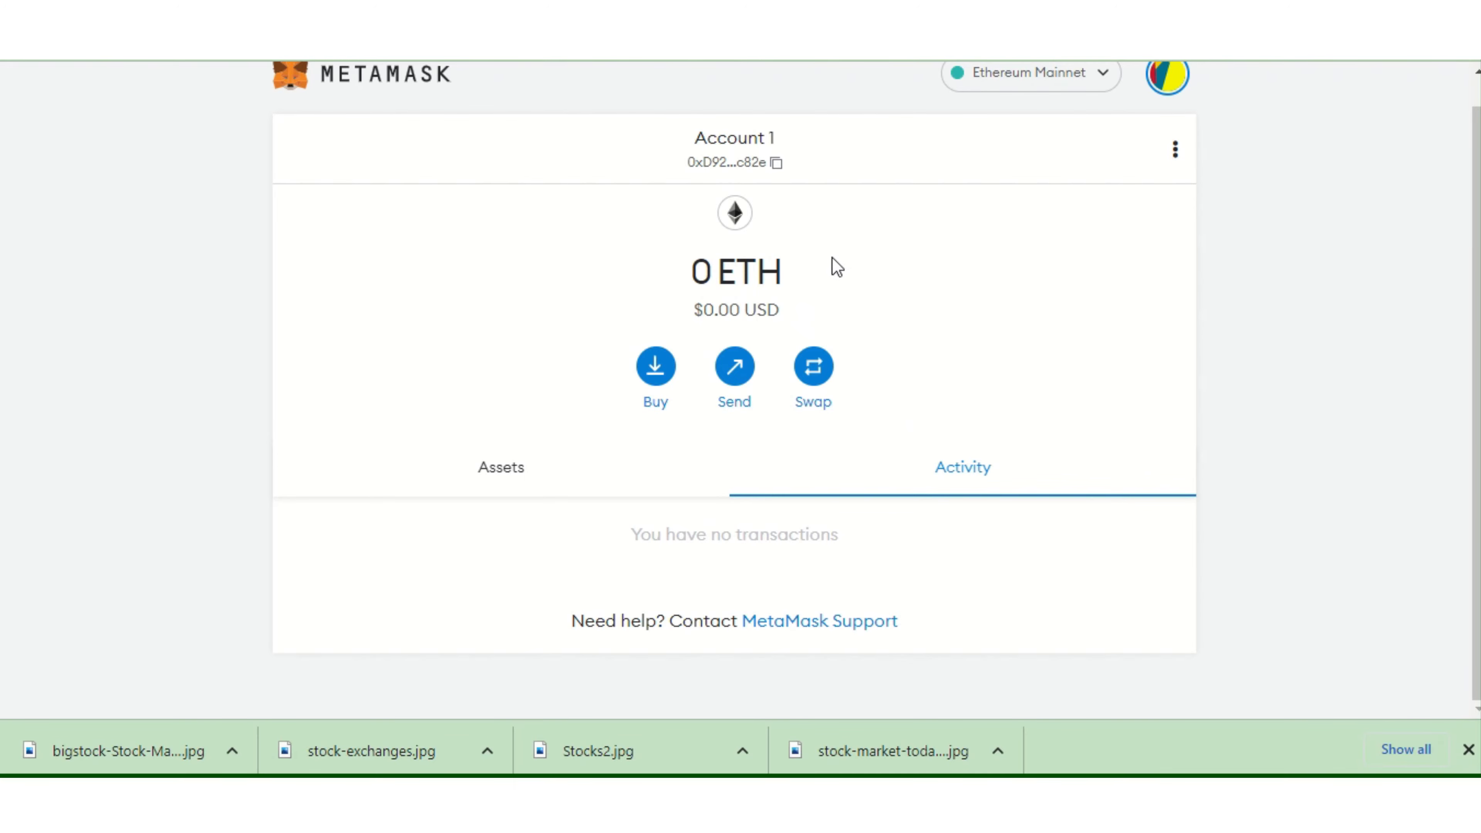
pyautogui.moveTo(1477, 255); pyautogui.dragTo(1479, 224)
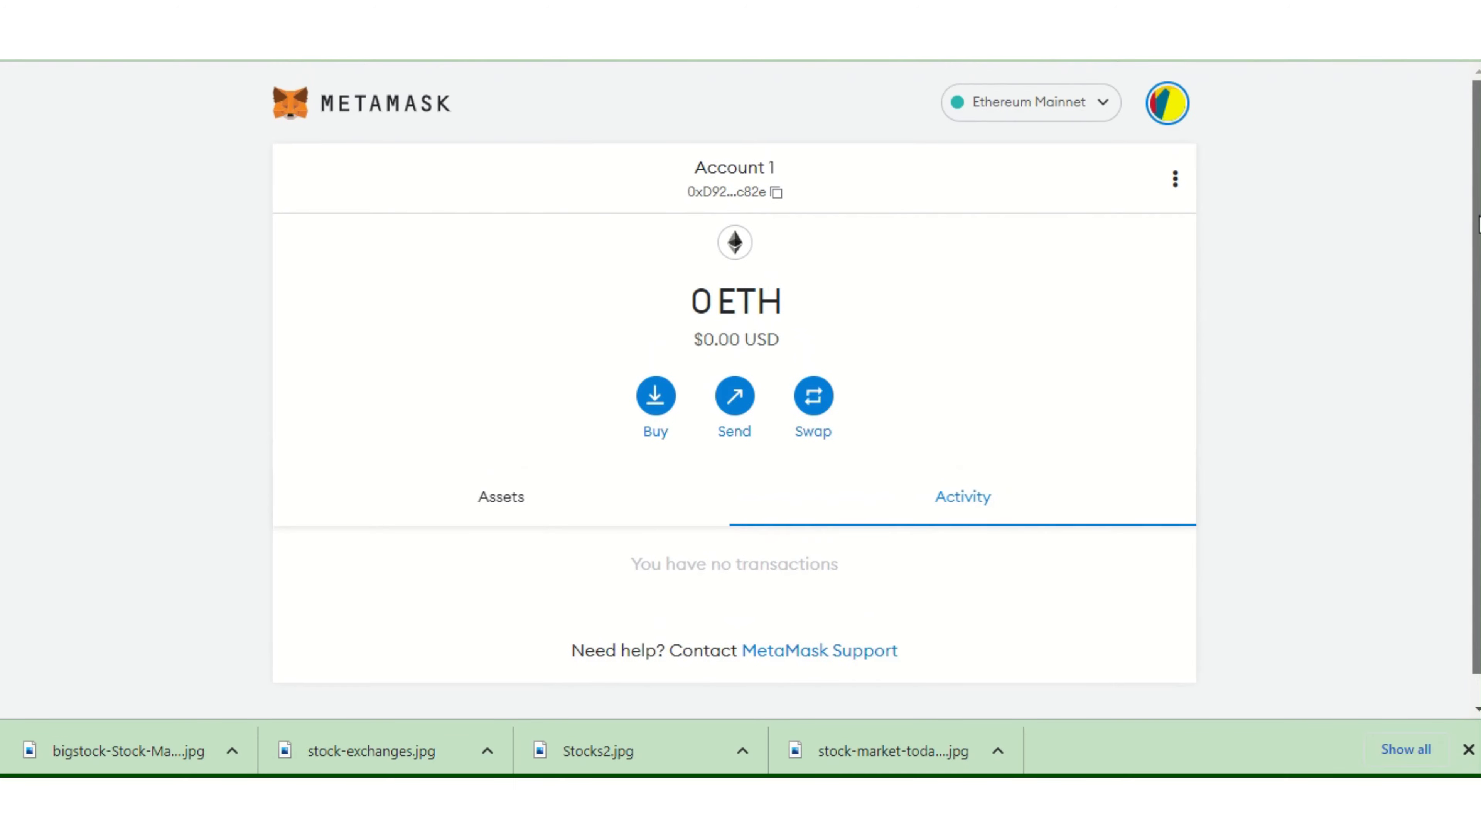
# Switch the wallet's active network to Smart Chain
pyautogui.click(1106, 108)
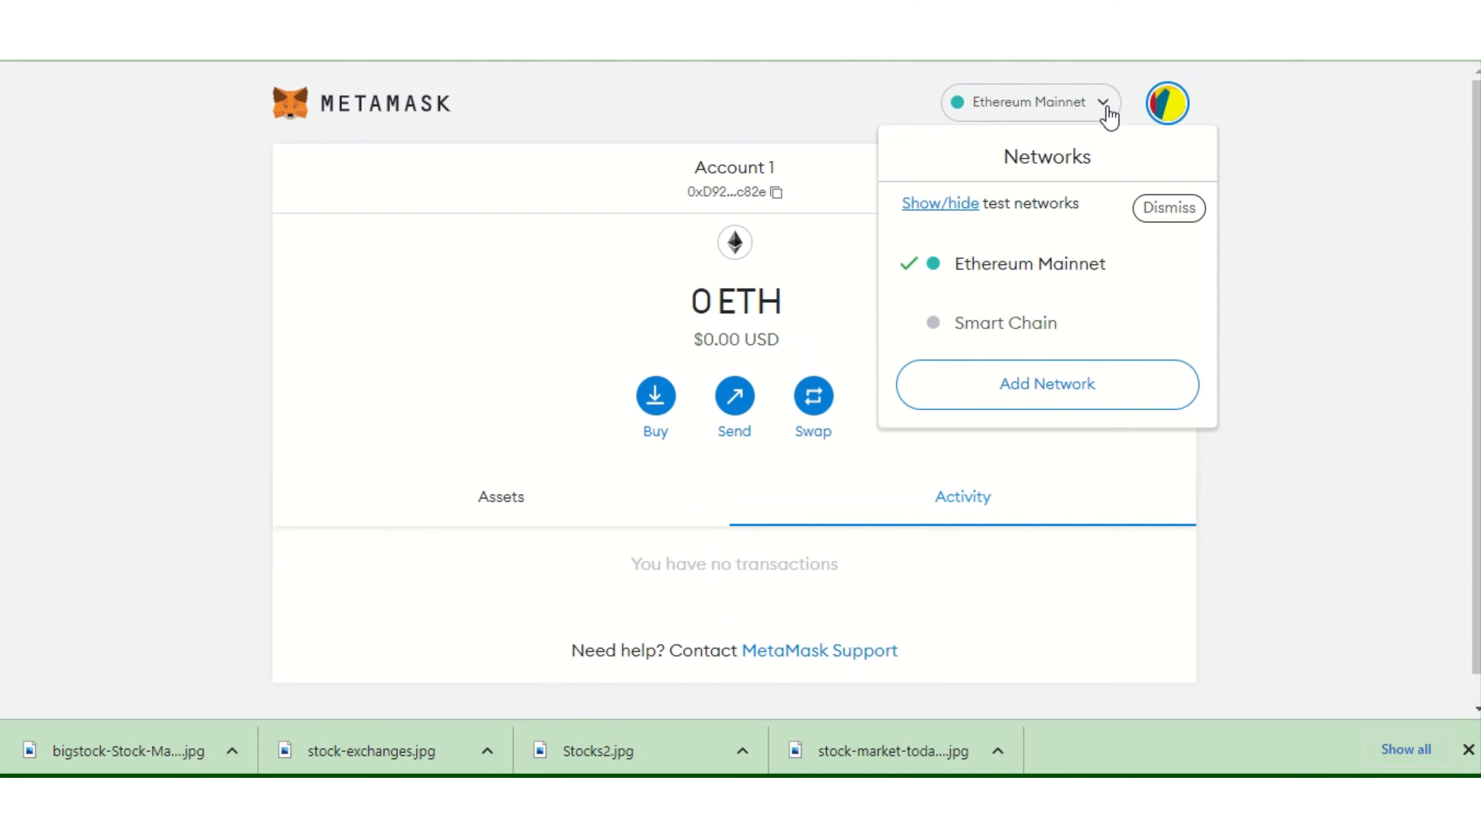
pyautogui.click(1011, 318)
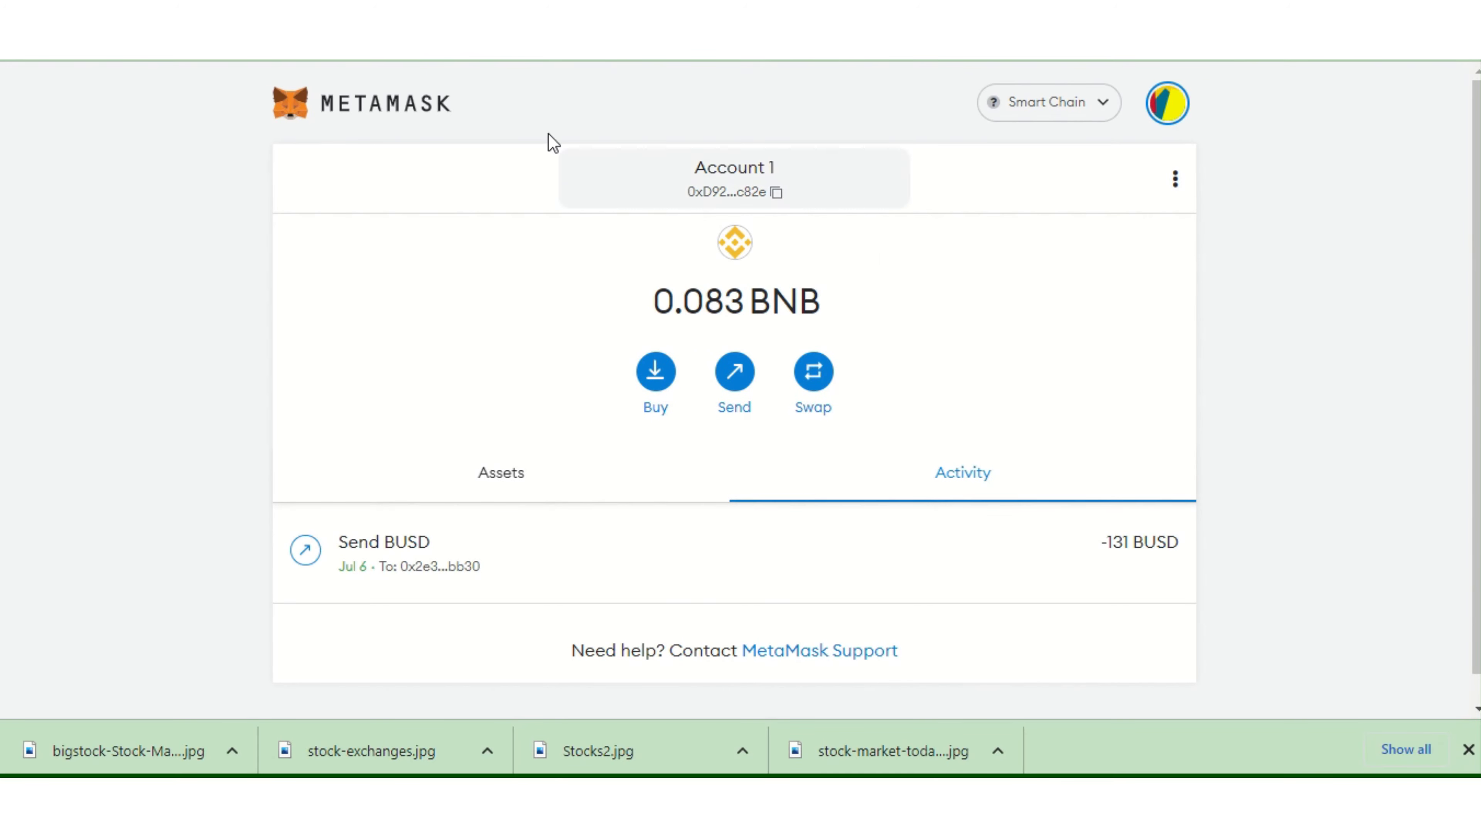
pyautogui.moveTo(593, 56)
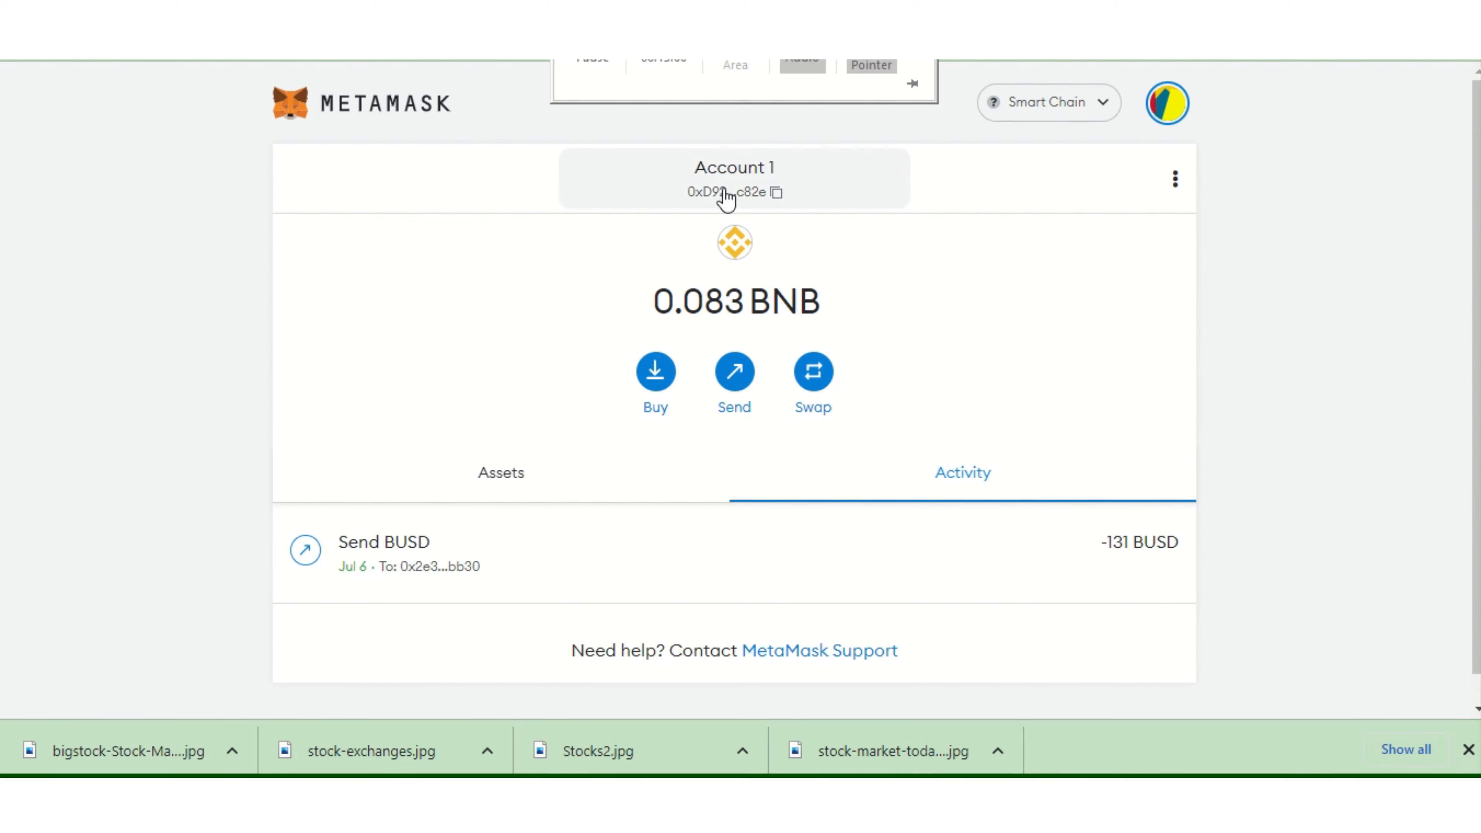